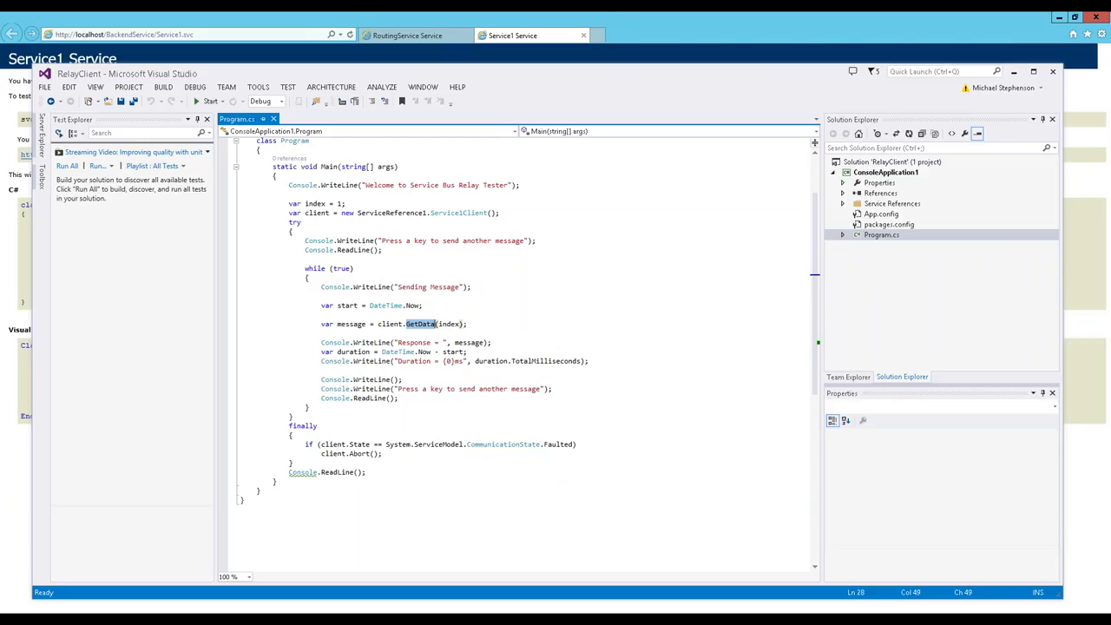
left_click(396, 35)
left_click(288, 36)
key("Return")
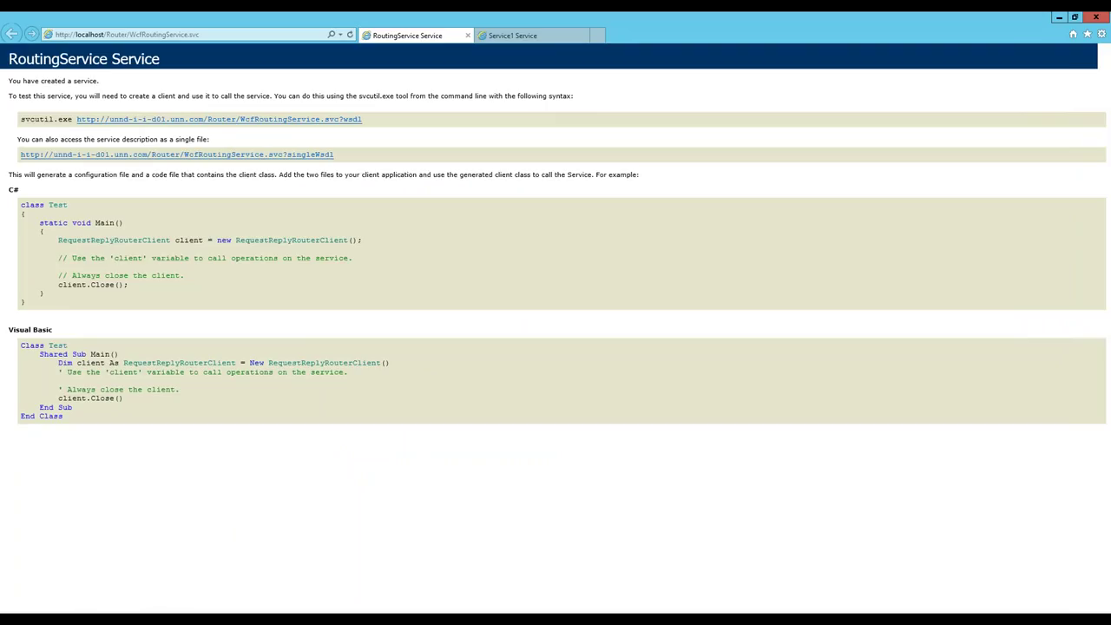
Step: Refresh the namespace entities in Service Bus Explorer and view the details of the wcfroutingservice relay
left_click_drag(714, 129, 223, 43)
left_click_drag(882, 539, 1027, 590)
left_click(110, 93)
right_click(111, 94)
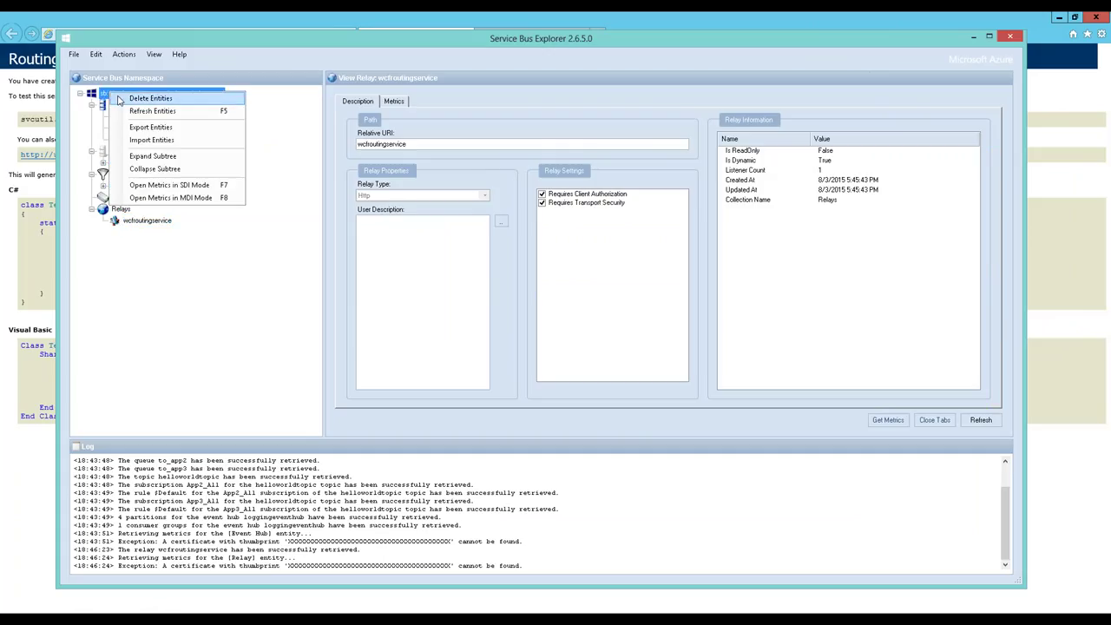
left_click(155, 111)
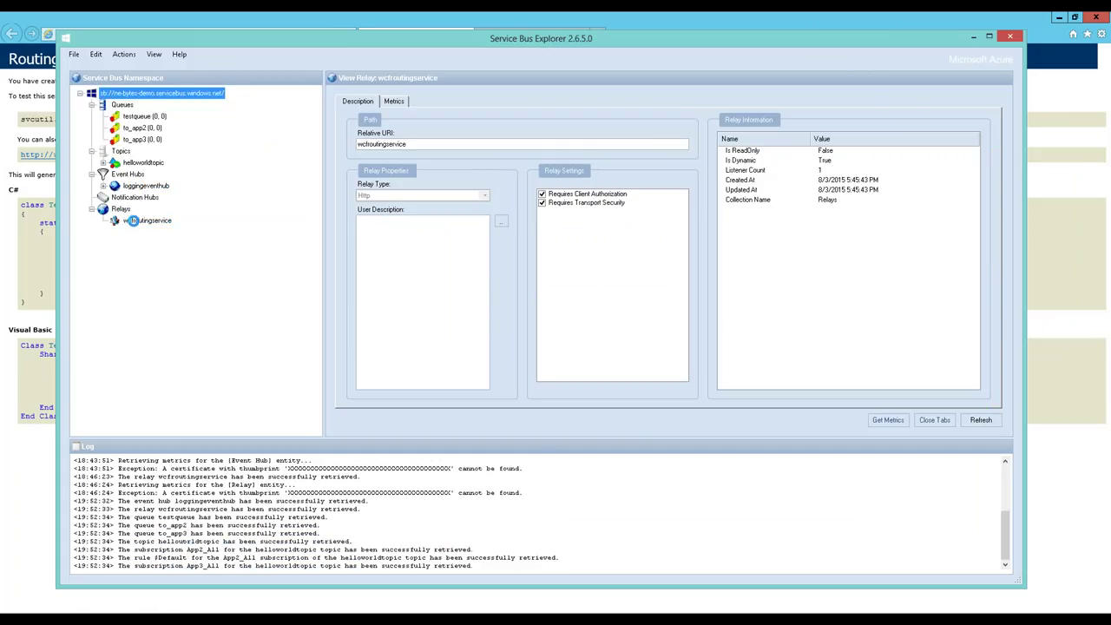
left_click(132, 221)
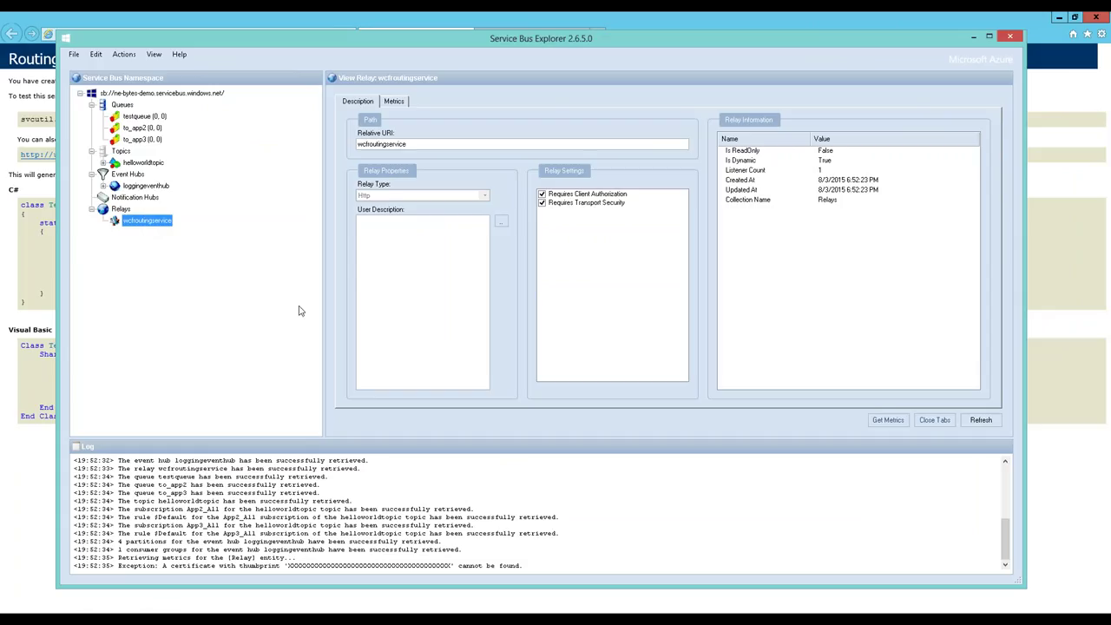
Step: Switch to the Router folder and IIS Manager, and show the content of the Router application under Default Web Site
key("super+Down")
mouse_move(131, 560)
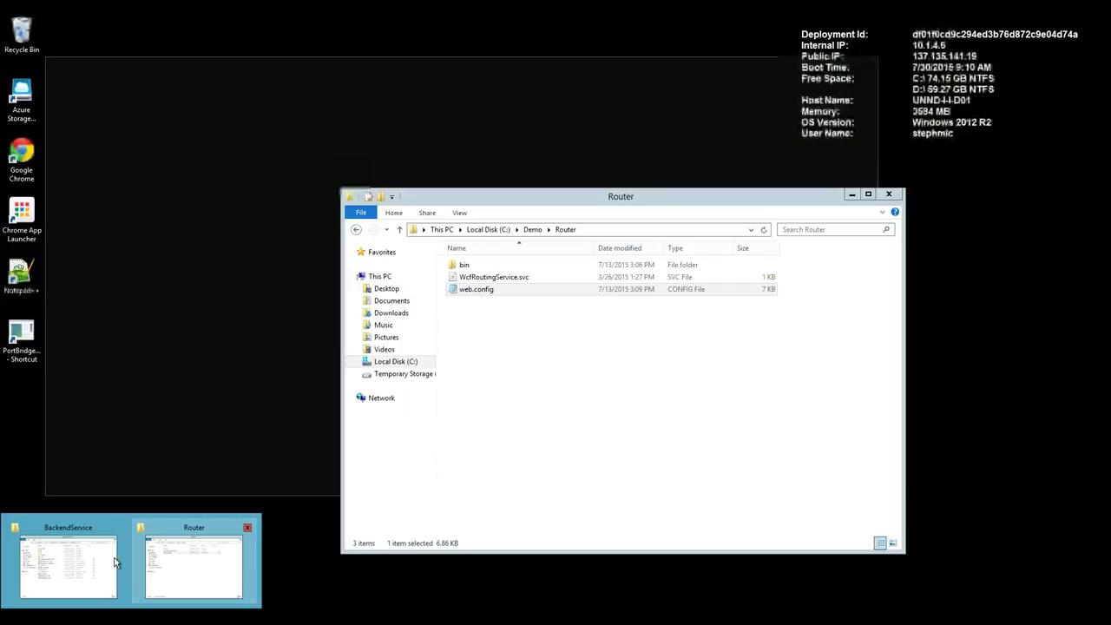
left_click(193, 564)
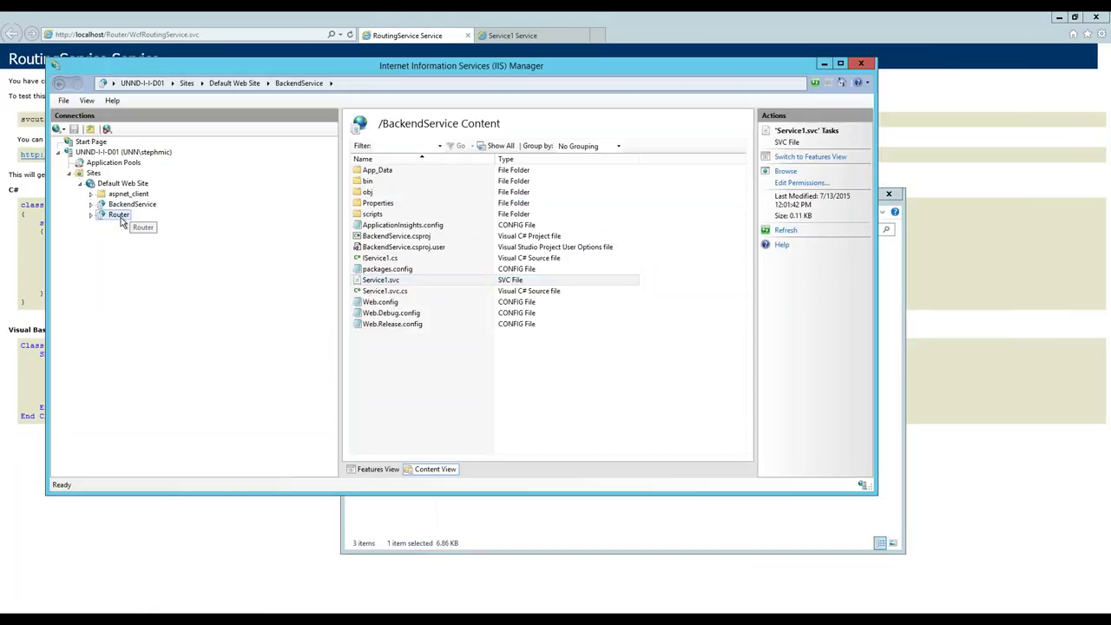
left_click(116, 217)
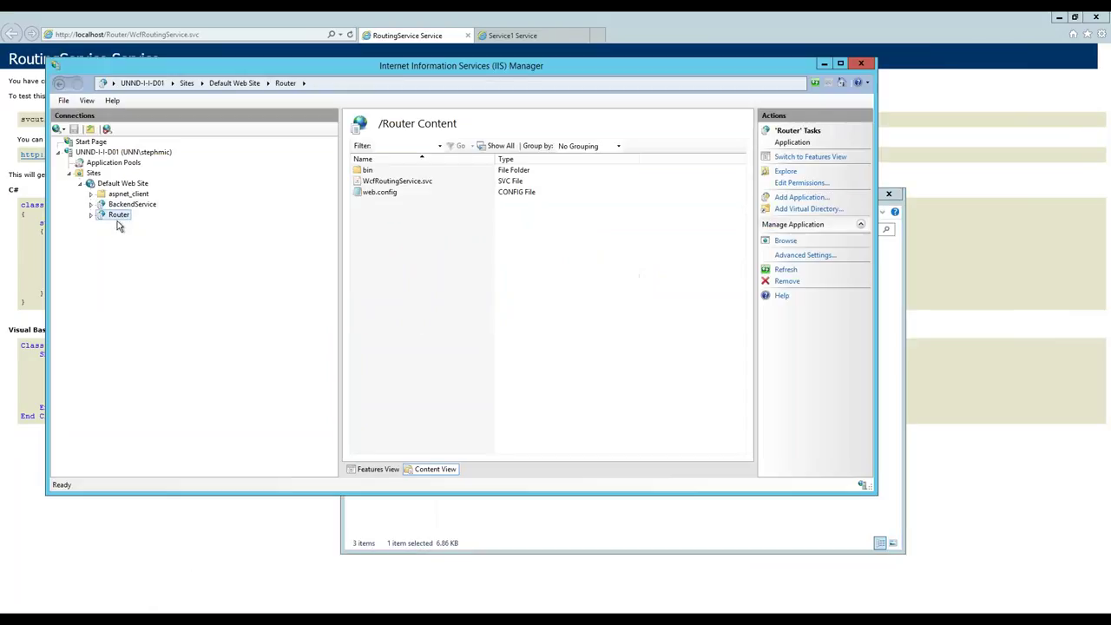
Step: Look through the bin folder of the Router directory in File Explorer, and return to the Router folder
left_click(550, 510)
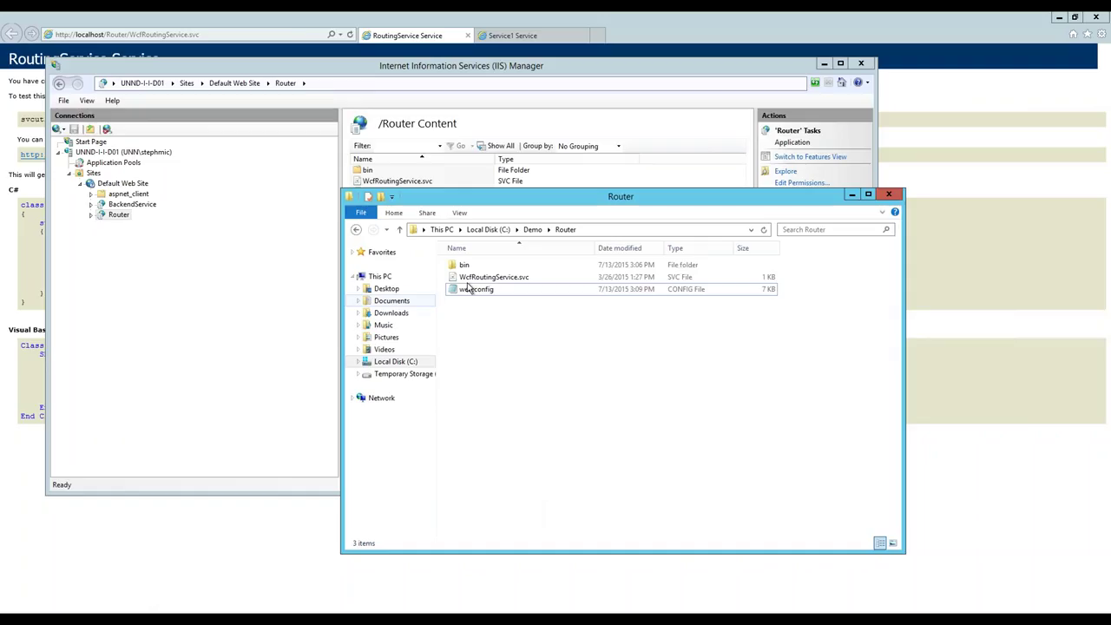
double_click(465, 264)
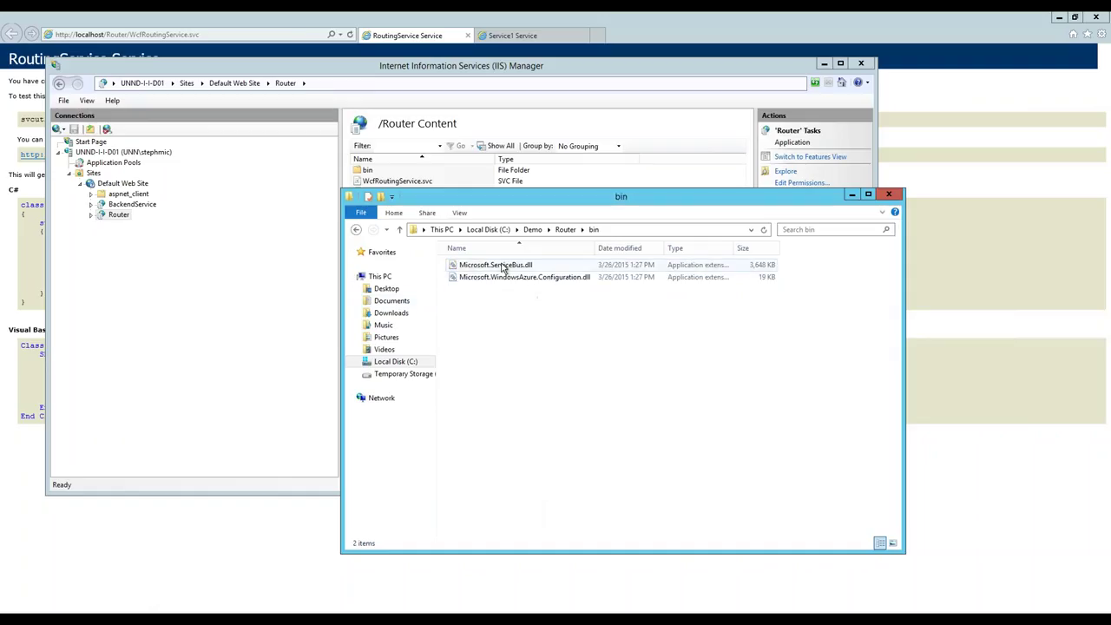
left_click(566, 229)
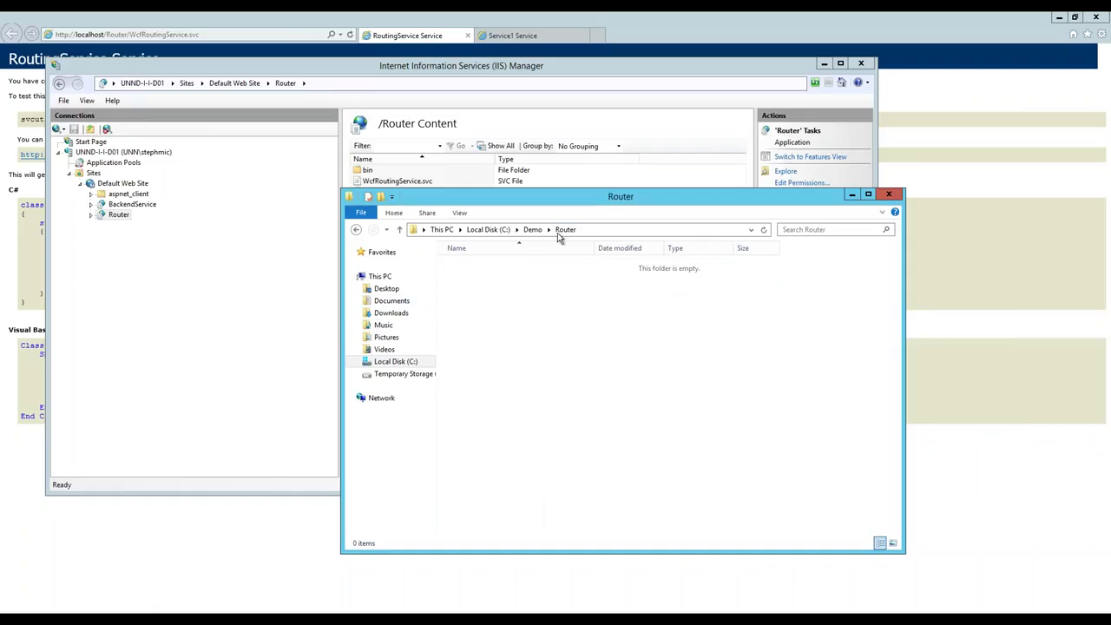
Step: Open WcfRoutingService.svc in Notepad without making Notepad the default app for .svc files
left_click(511, 277)
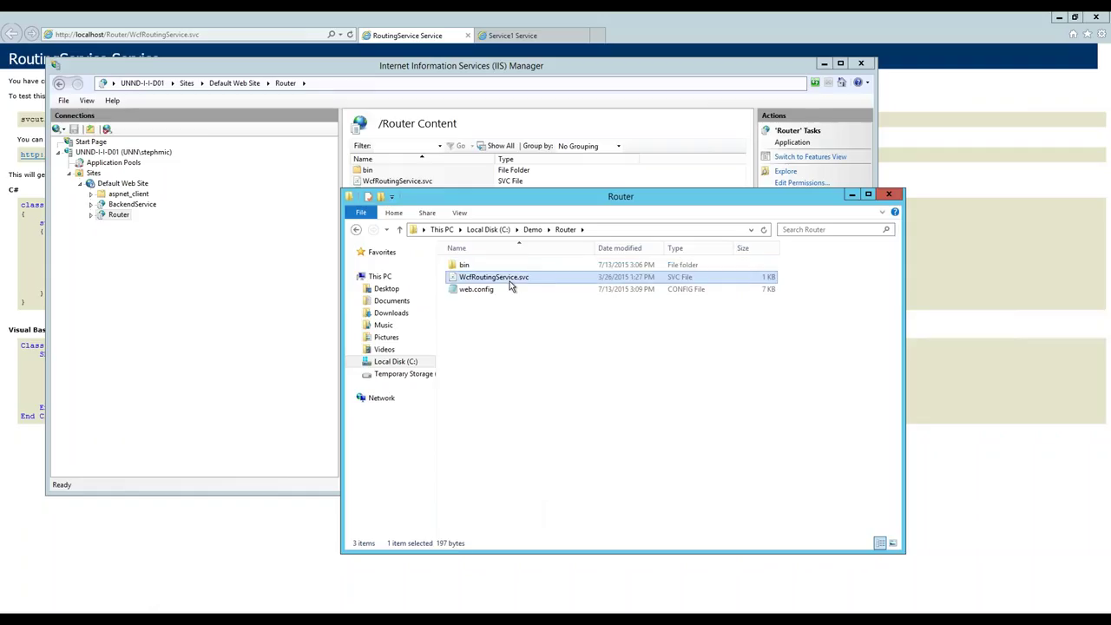
right_click(489, 279)
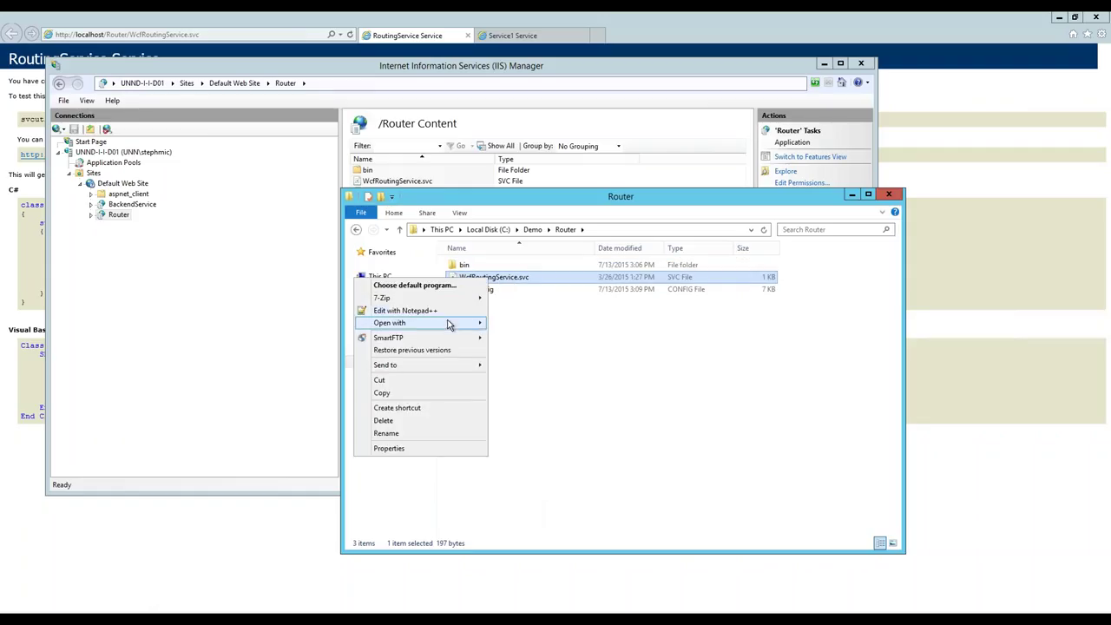
mouse_move(486, 323)
left_click(330, 350)
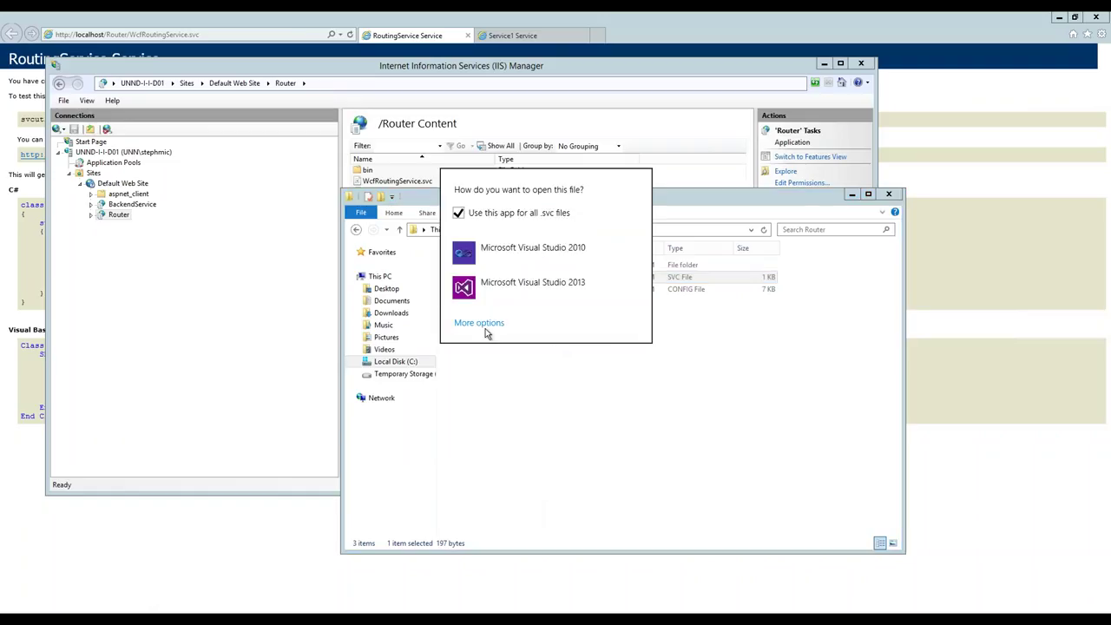
left_click(459, 212)
left_click(479, 322)
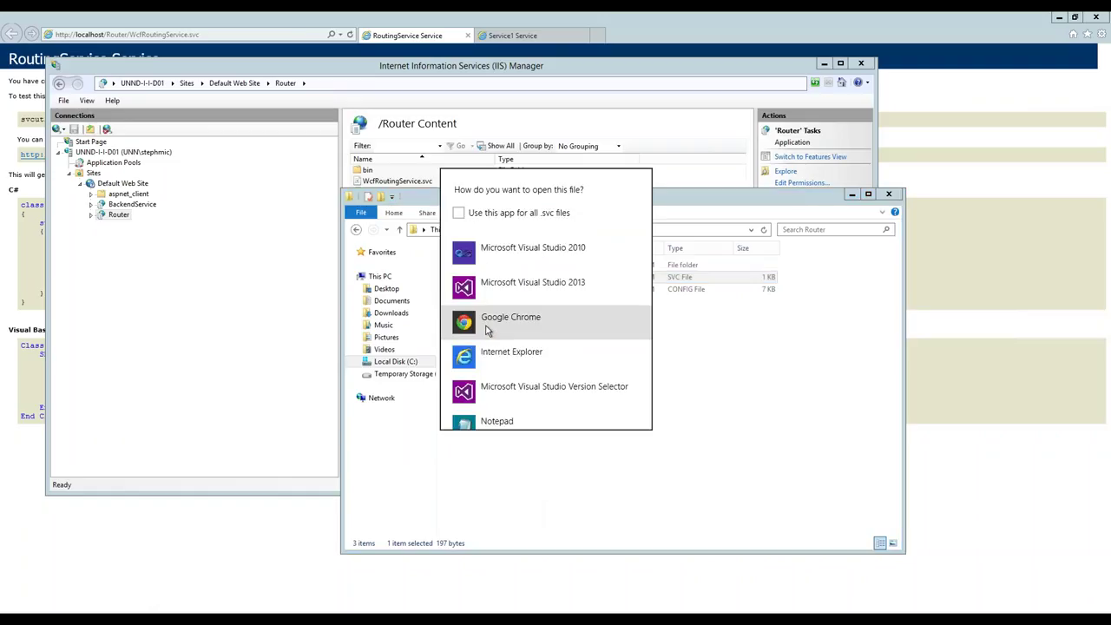
left_click(511, 421)
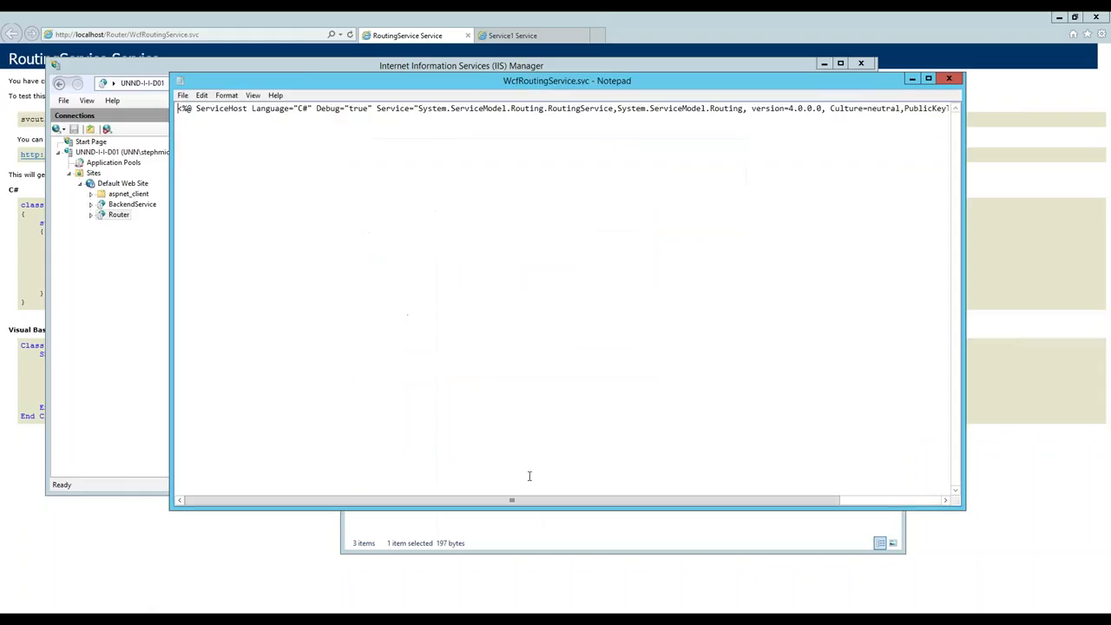
Step: Examine the System.ServiceModel.Routing.RoutingService class in the ServiceHost line and close WcfRoutingService.svc
left_click_drag(568, 501, 590, 501)
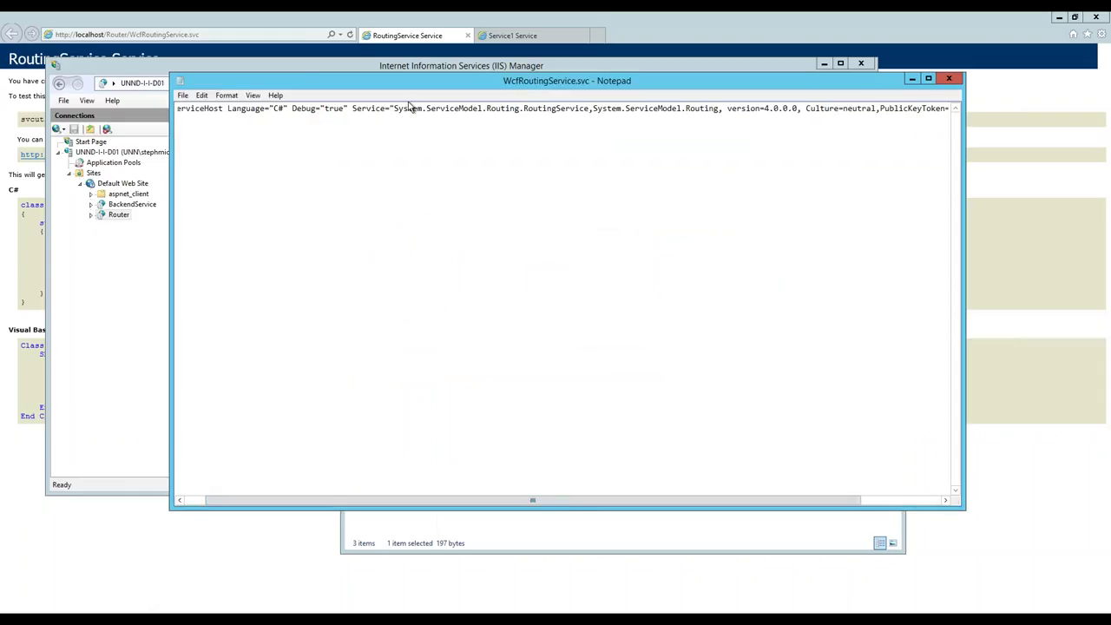
left_click_drag(395, 108, 589, 110)
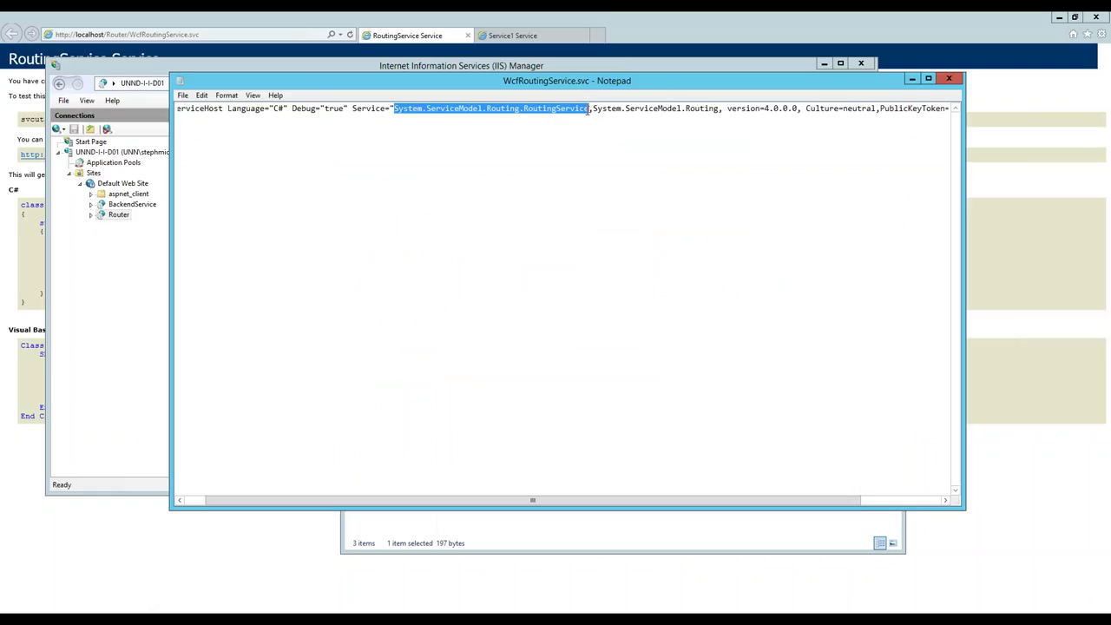
left_click(949, 79)
Step: Open the Router's web.config and examine the wcfroutingservice relay endpoint and its basicHttpRelayBinding configuration
double_click(483, 289)
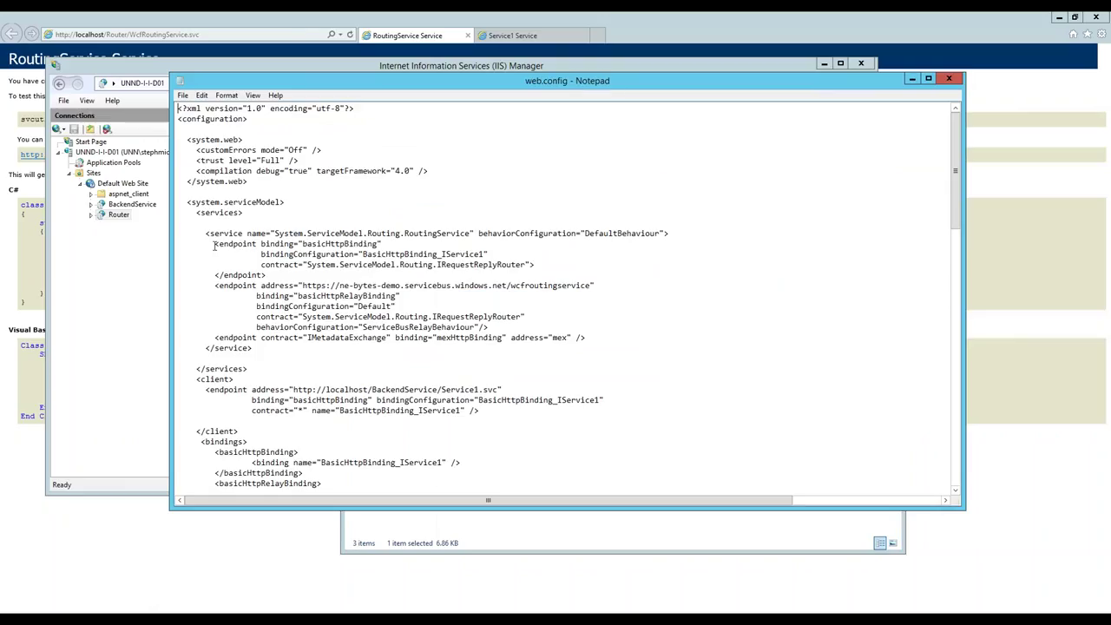
left_click_drag(209, 233, 405, 295)
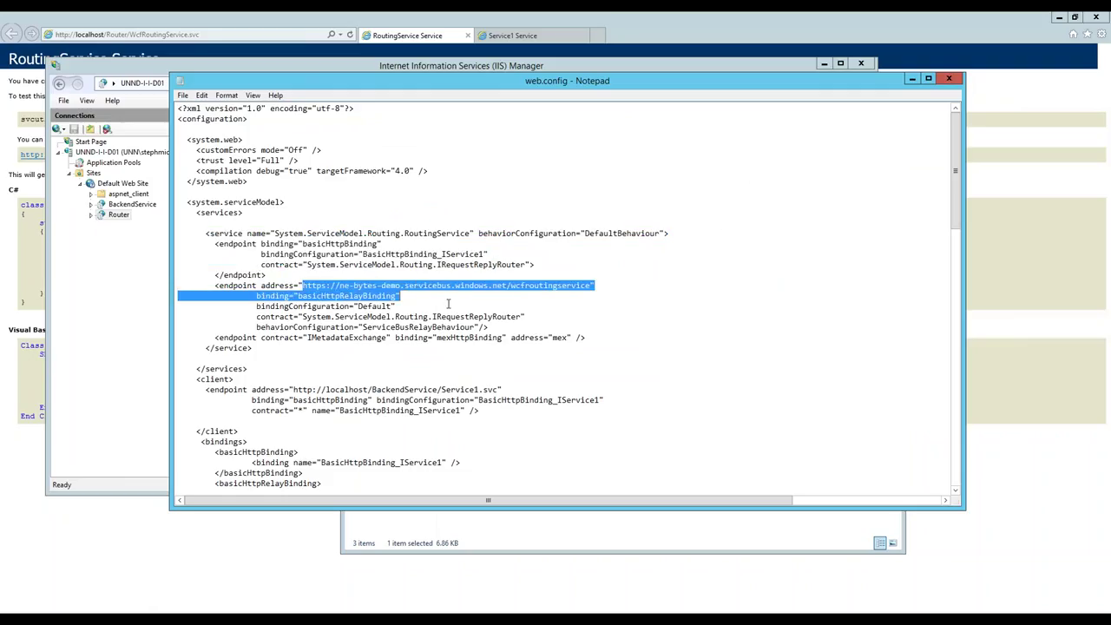
scroll(449, 303, "down", 4)
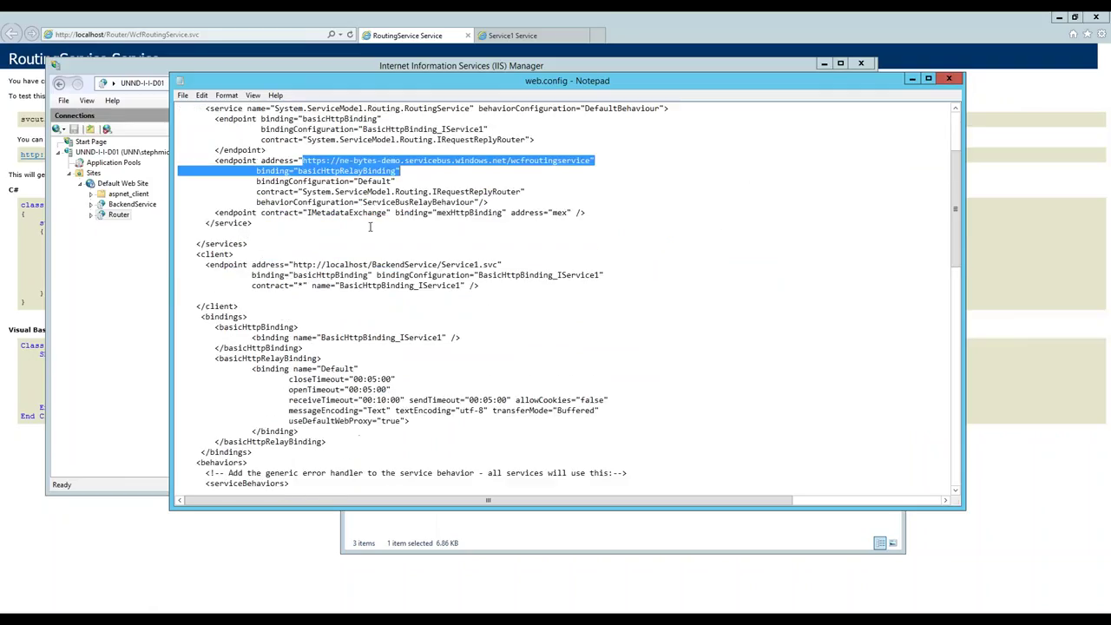
scroll(370, 228, "down", 4)
scroll(282, 230, "down", 1)
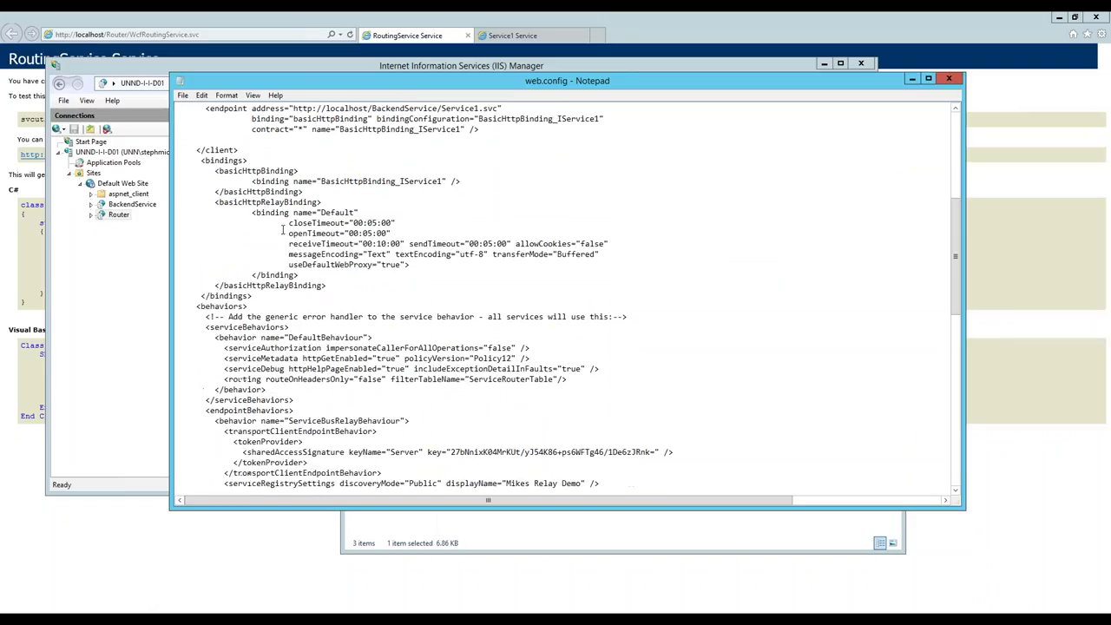
Step: Highlight the token provider and service registry settings within the ServiceBusRelayBehaviour endpoint behavior
scroll(282, 230, "down", 3)
scroll(286, 230, "down", 4)
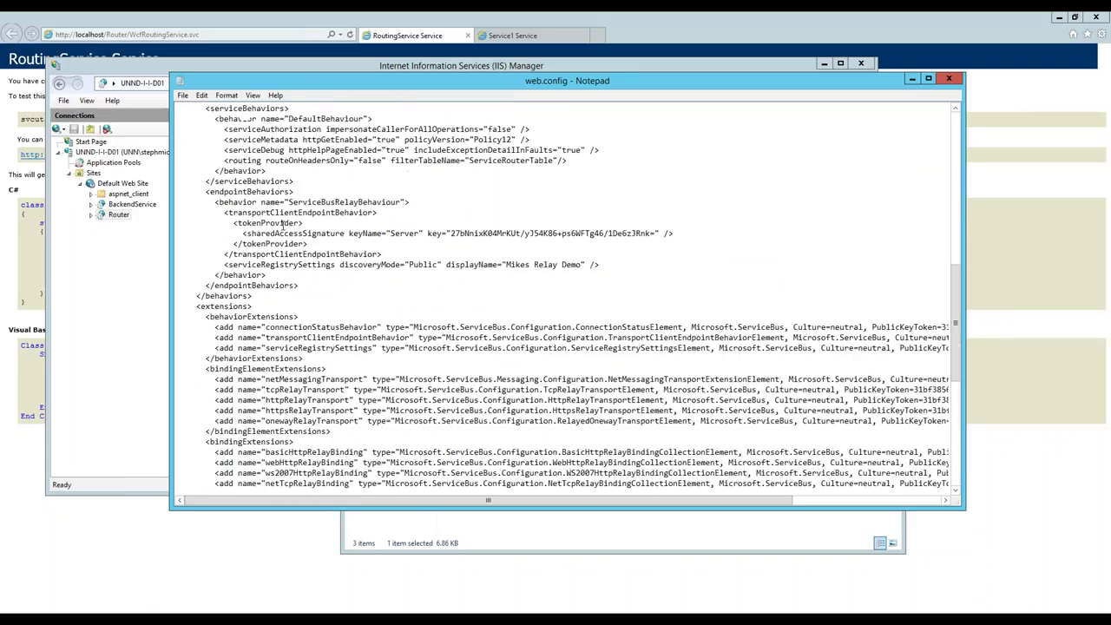
left_click_drag(224, 212, 406, 276)
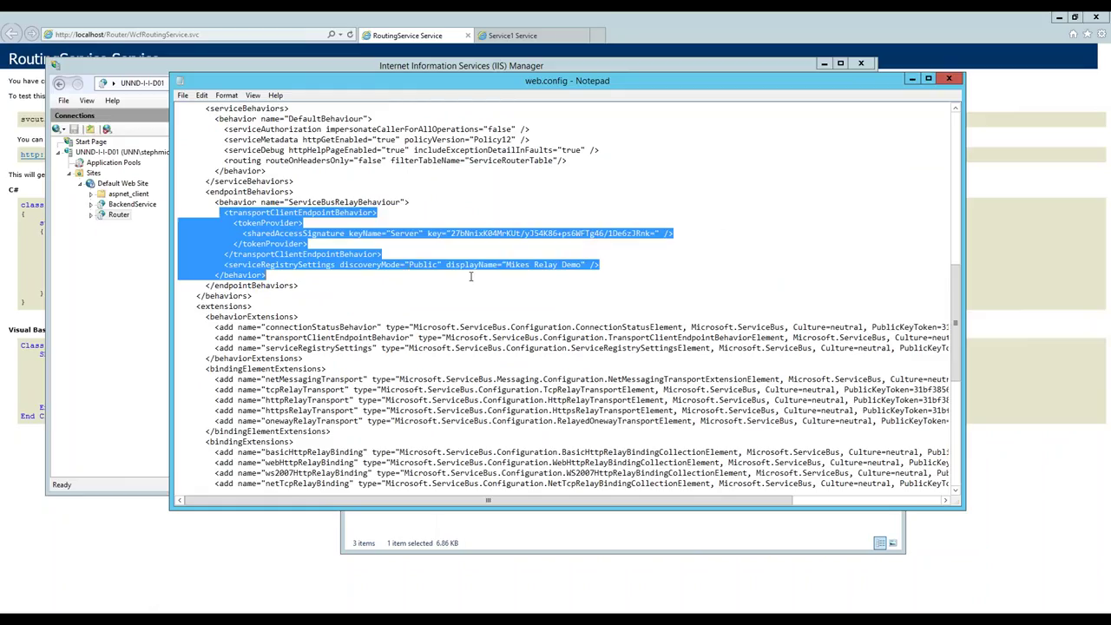
Step: Examine the WCF routing configuration, highlighting the GetData filter's action URL and the BasicHttpBinding_IService1 endpoint name in ServiceRouterTable
scroll(471, 276, "down", 1)
scroll(476, 274, "down", 6)
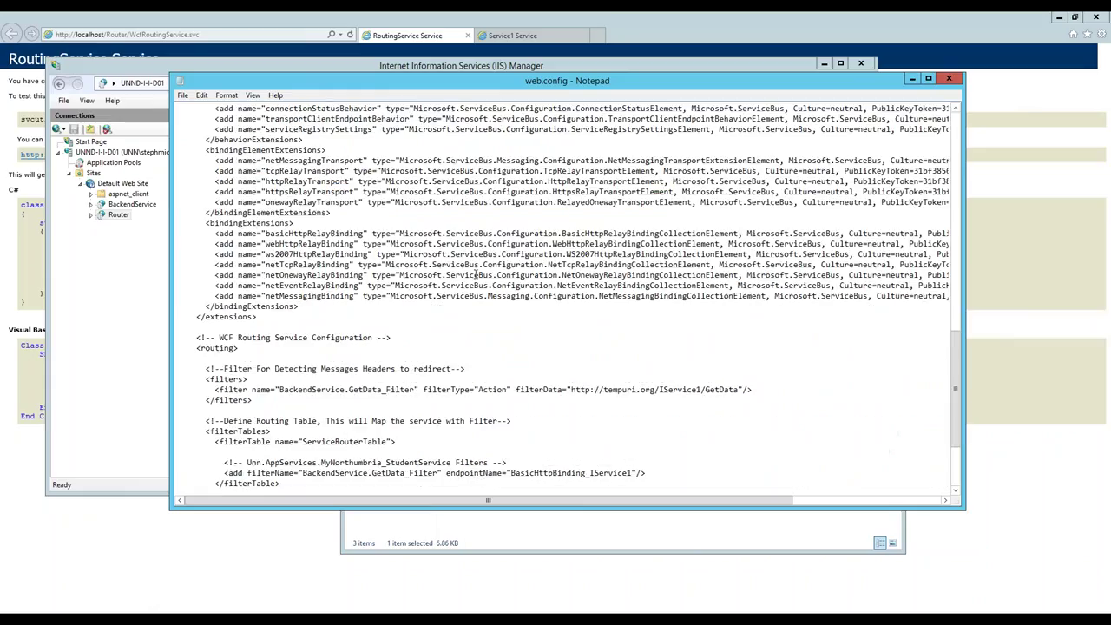
scroll(476, 274, "down", 4)
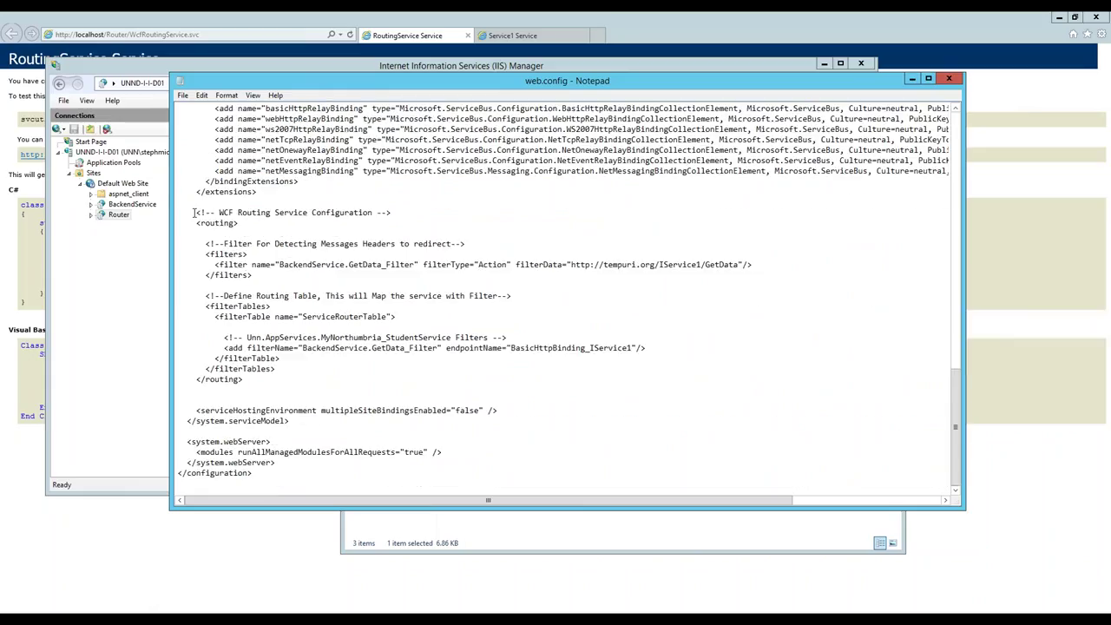
left_click_drag(193, 212, 257, 395)
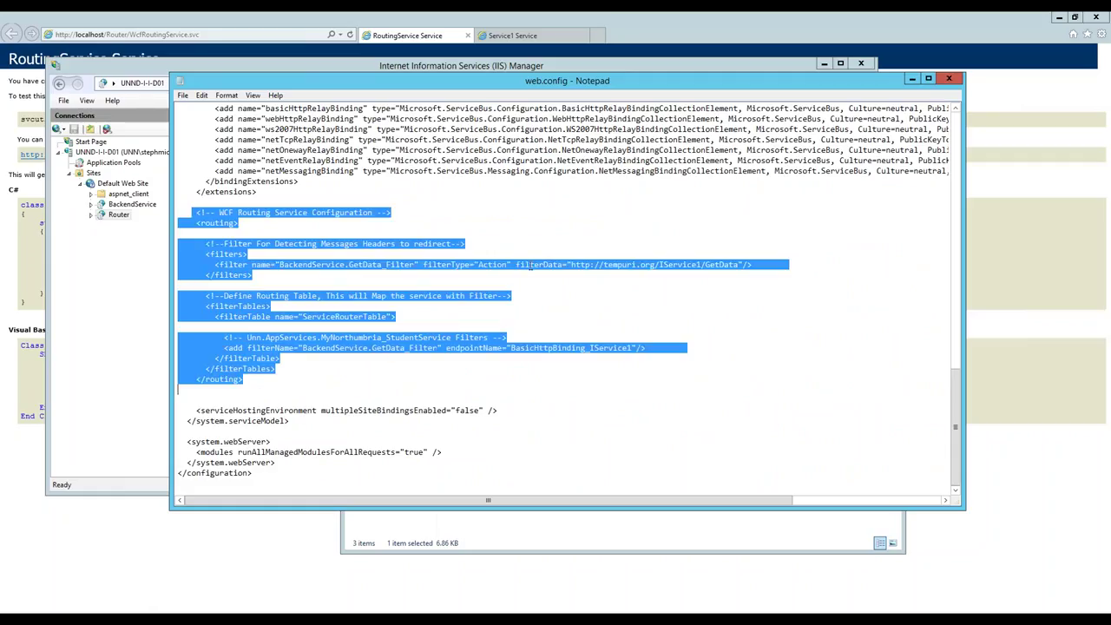
left_click(571, 264)
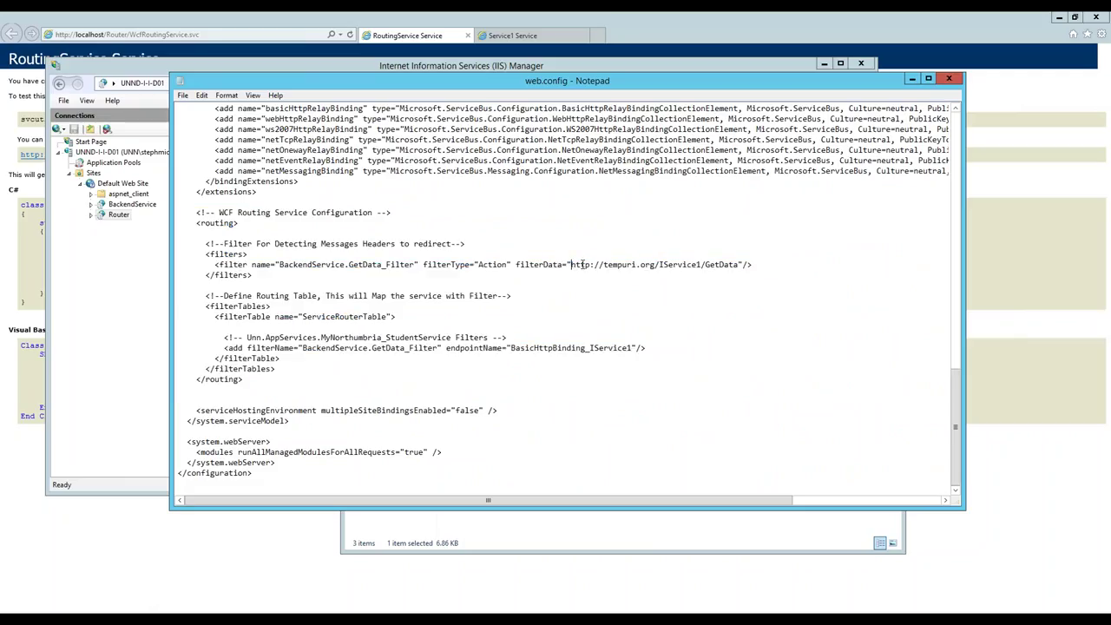
left_click_drag(572, 264, 739, 265)
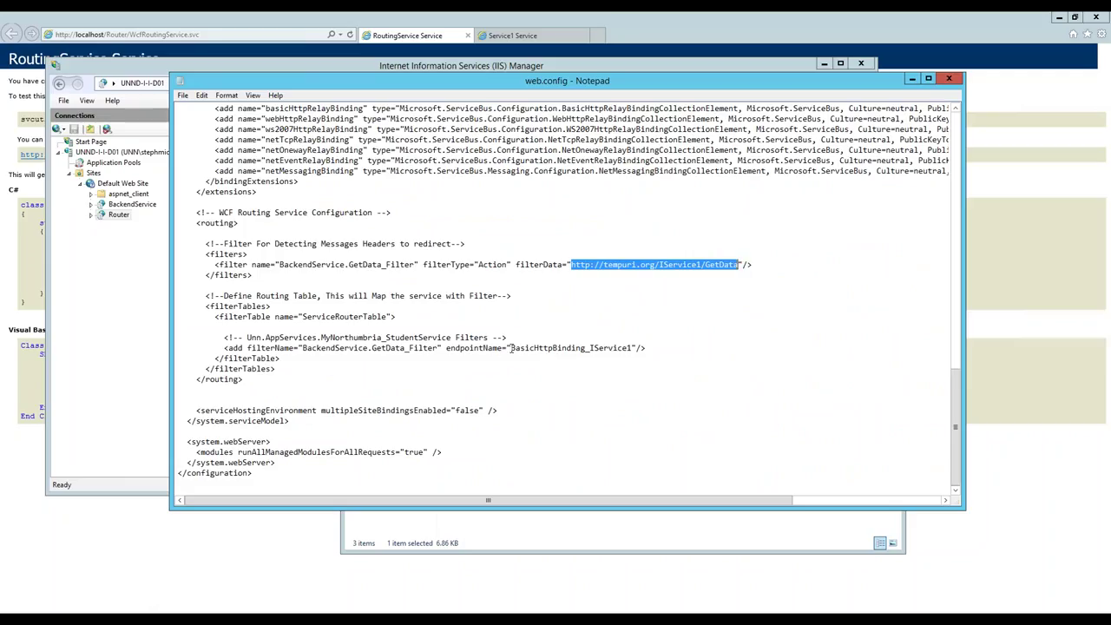
left_click_drag(511, 348, 635, 349)
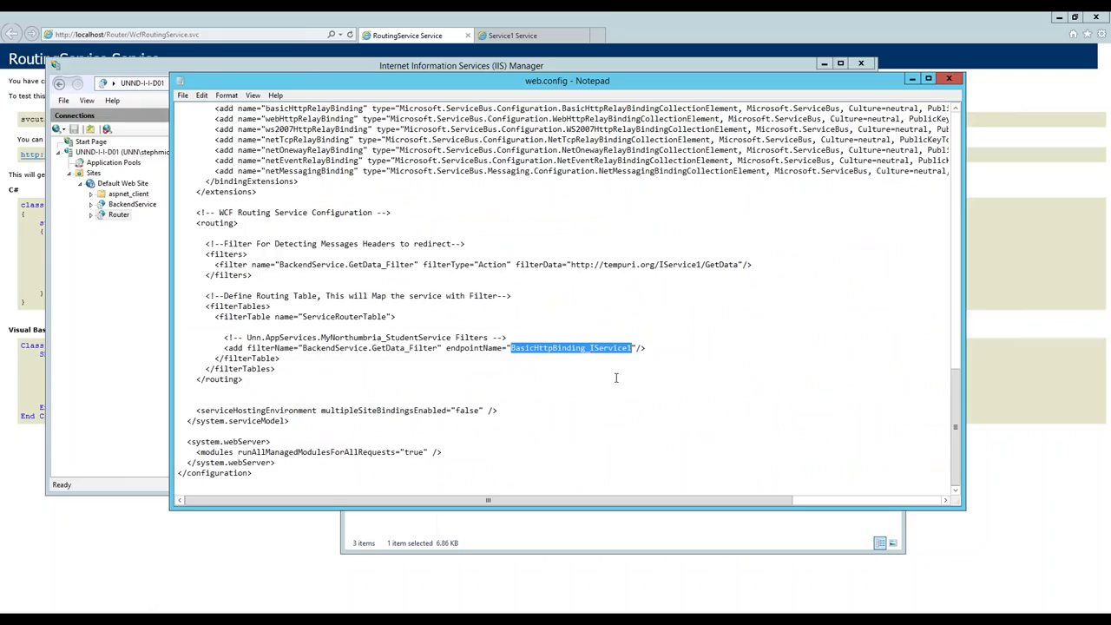
Step: Highlight the client endpoint for BackendService/Service1.svc and its wildcard contract, and close web.config
scroll(615, 378, "up", 20)
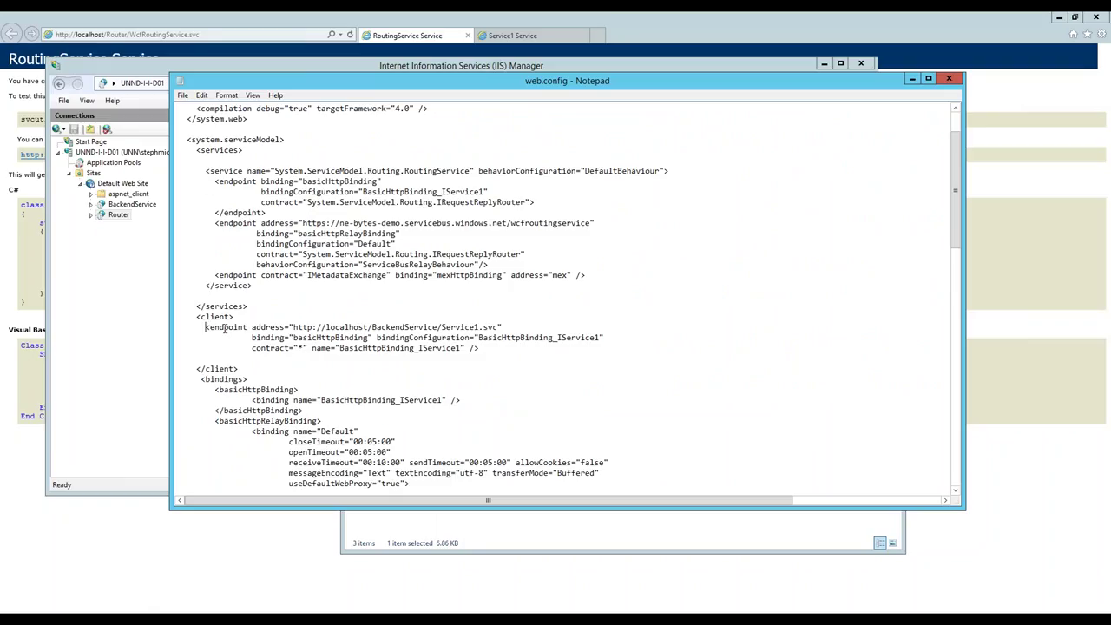
left_click_drag(207, 326, 500, 346)
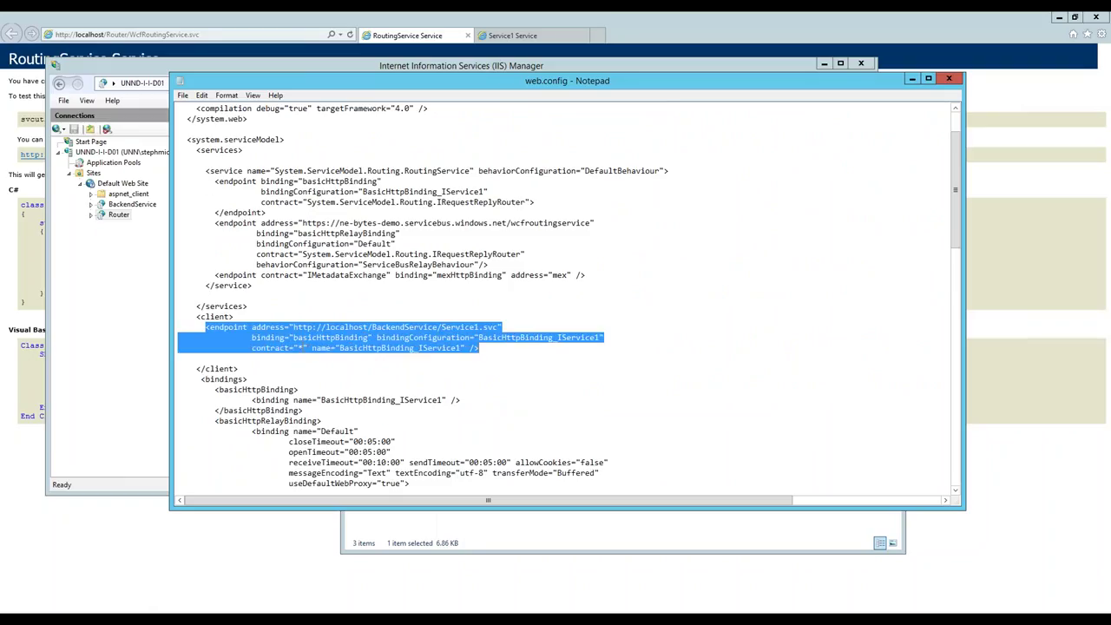
double_click(301, 347)
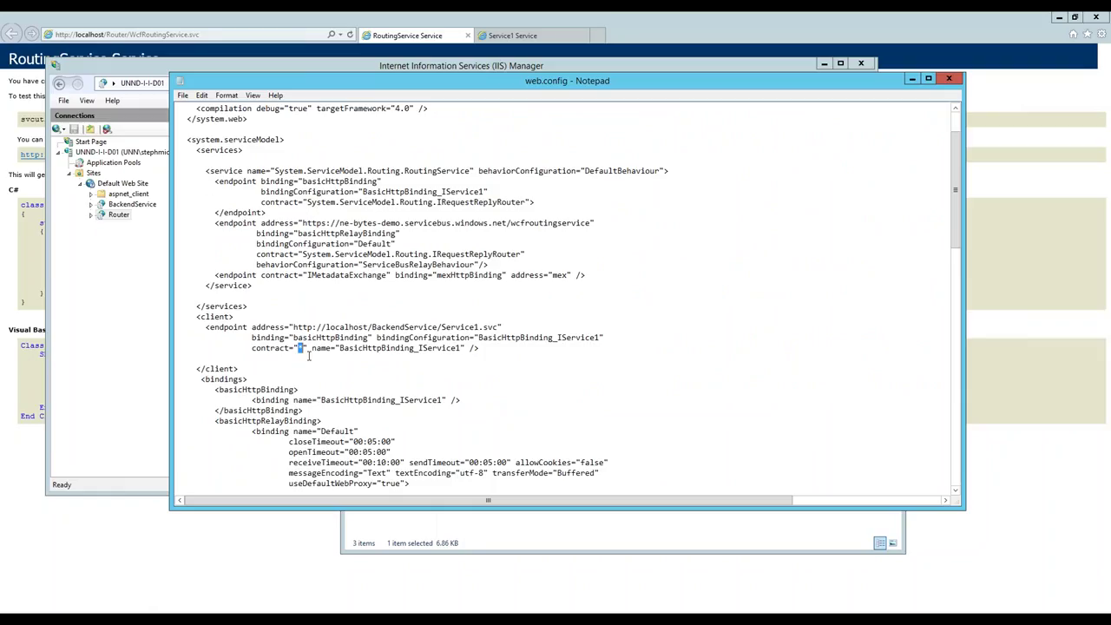
left_click(950, 79)
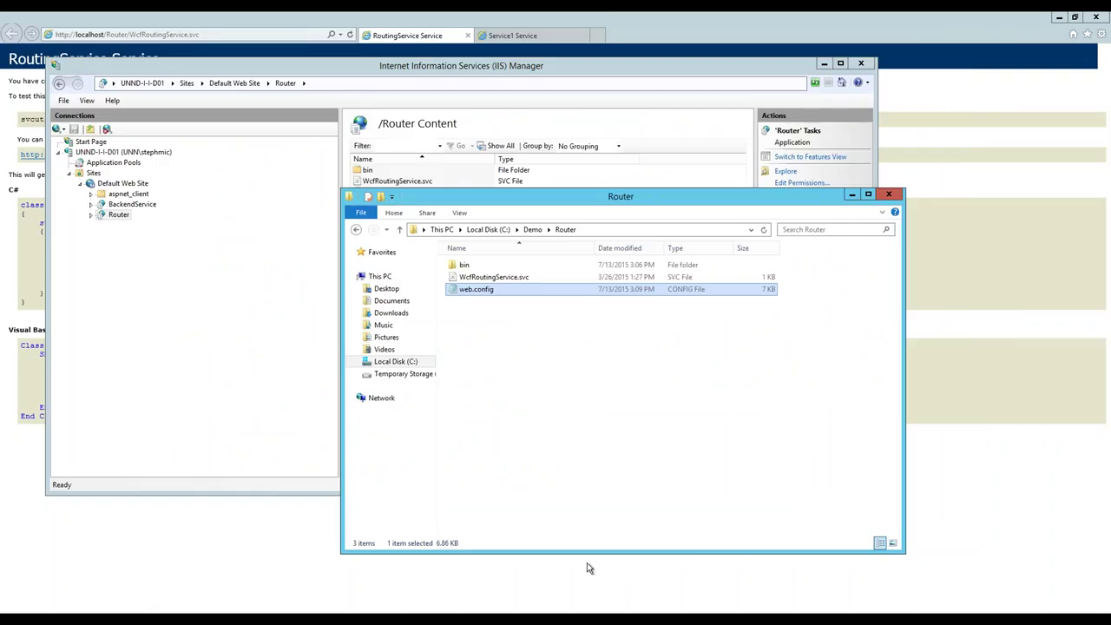
Step: Switch to Visual Studio on the local machine and run the RelayClient console application
mouse_move(556, 2)
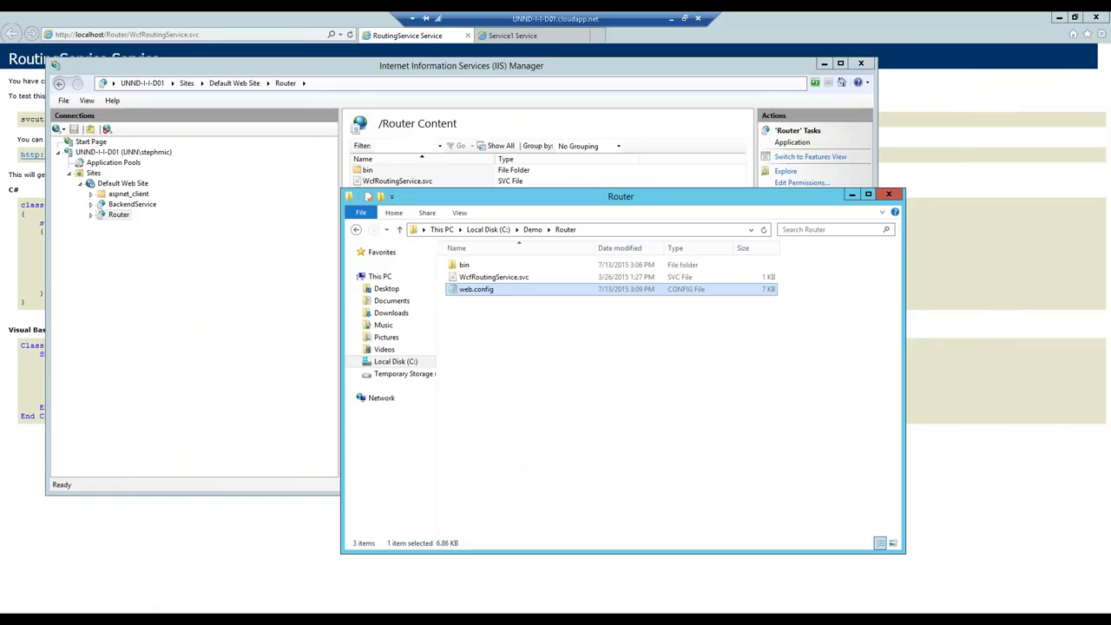
key("alt+Tab")
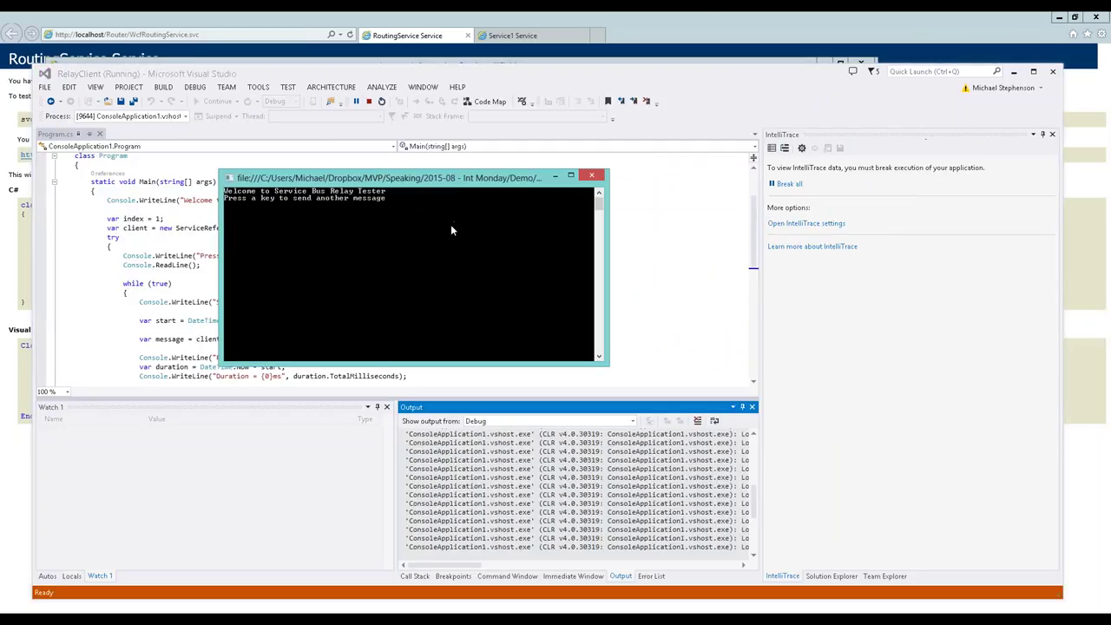
Step: Send repeated test messages through the relay from the RelayClient console, and close the console window
key("Return")
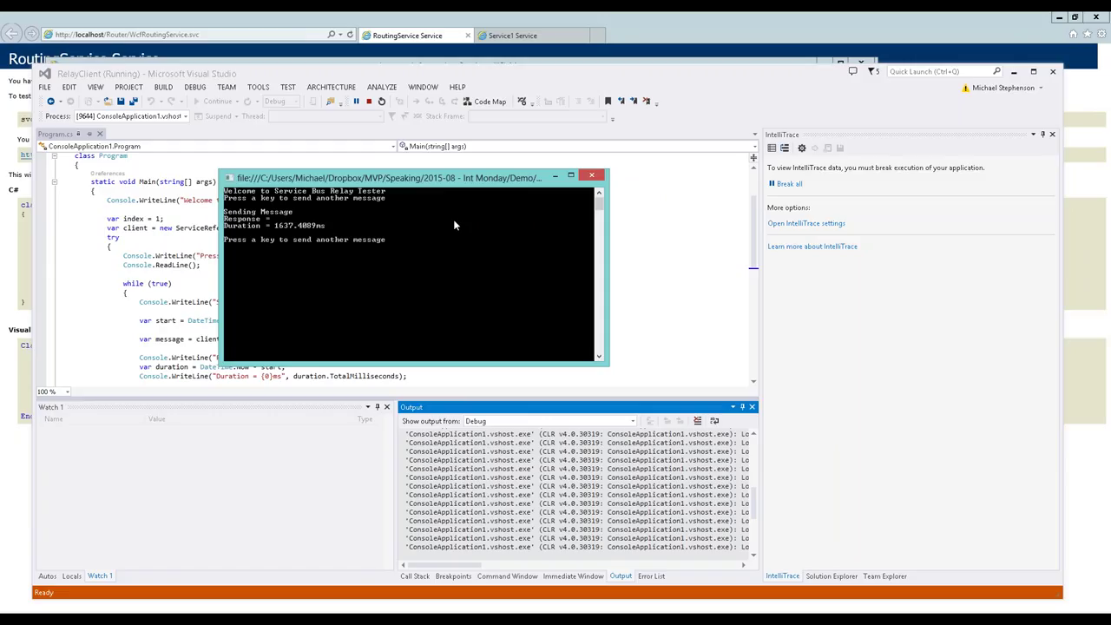
key("Return")
key("Return")
key("Return")
key("Return")
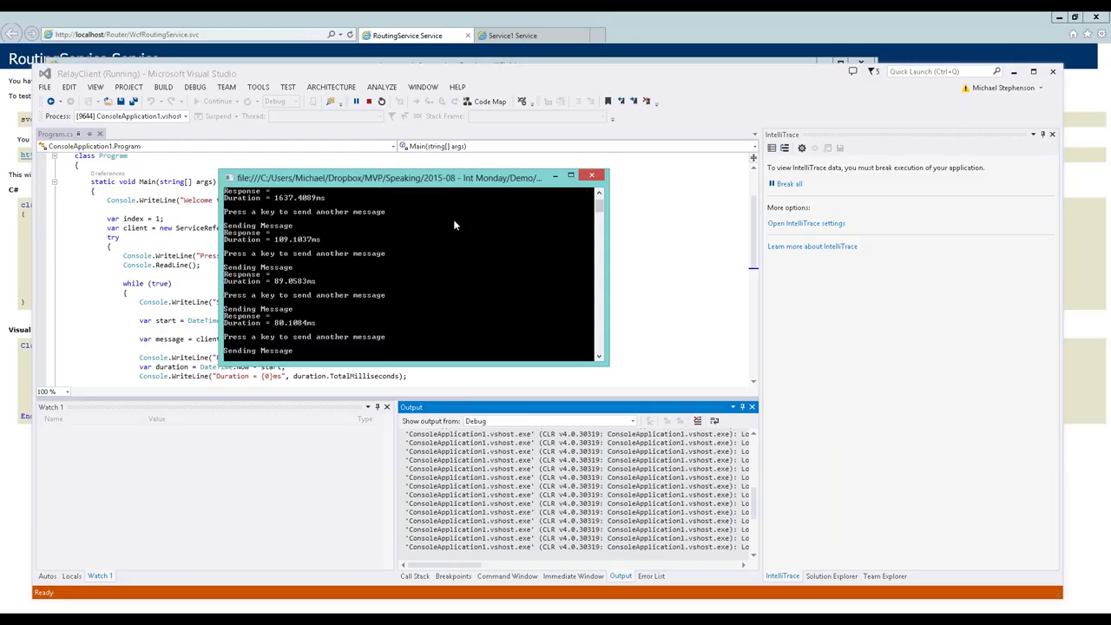
key("Return")
key("Return")
key("Return")
key("Return")
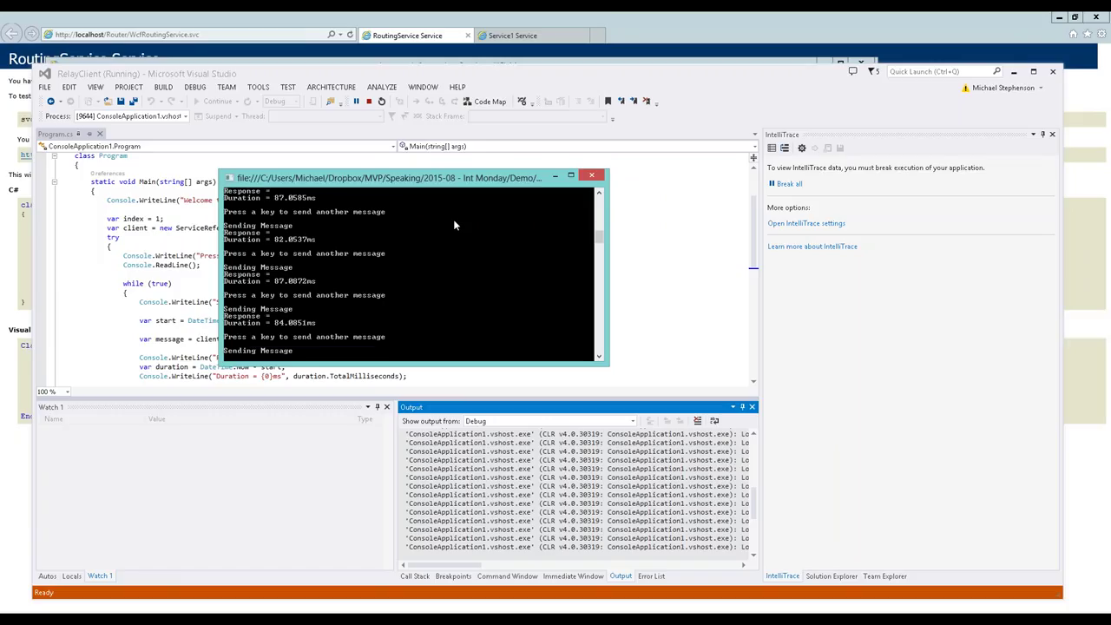
key("Return")
key("Return")
key("Return")
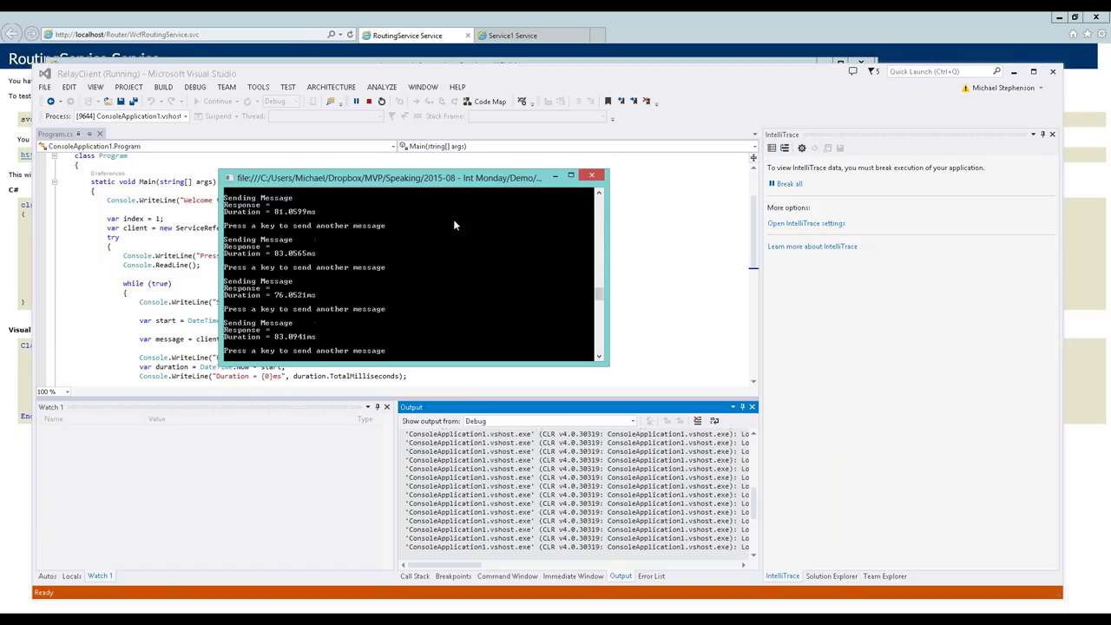
key("Return")
key("Return")
key("Return")
key("Return")
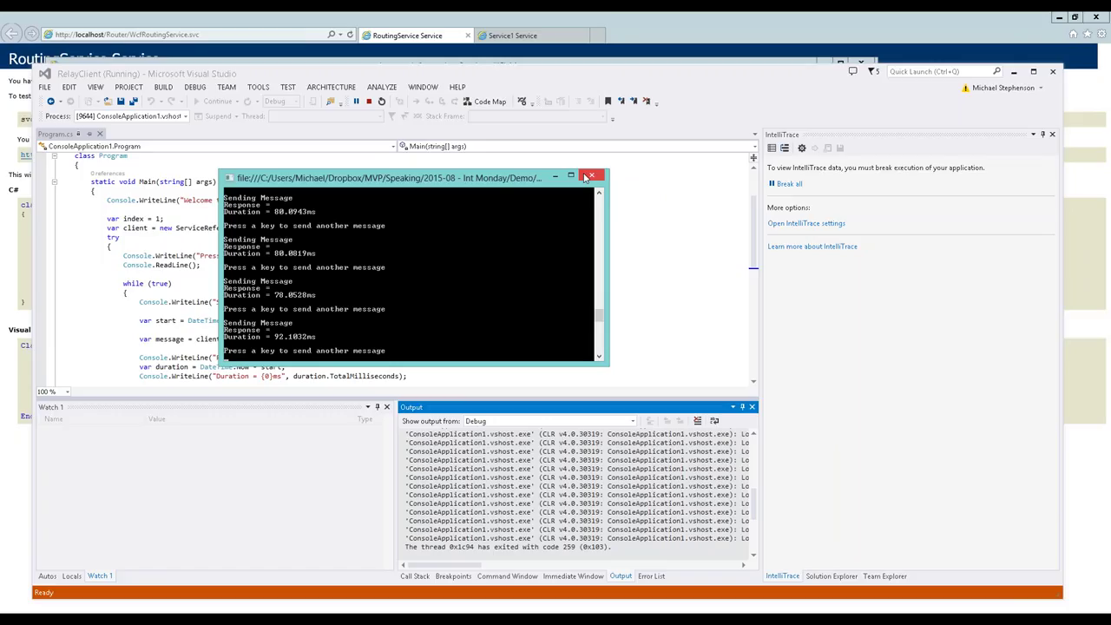
left_click(589, 176)
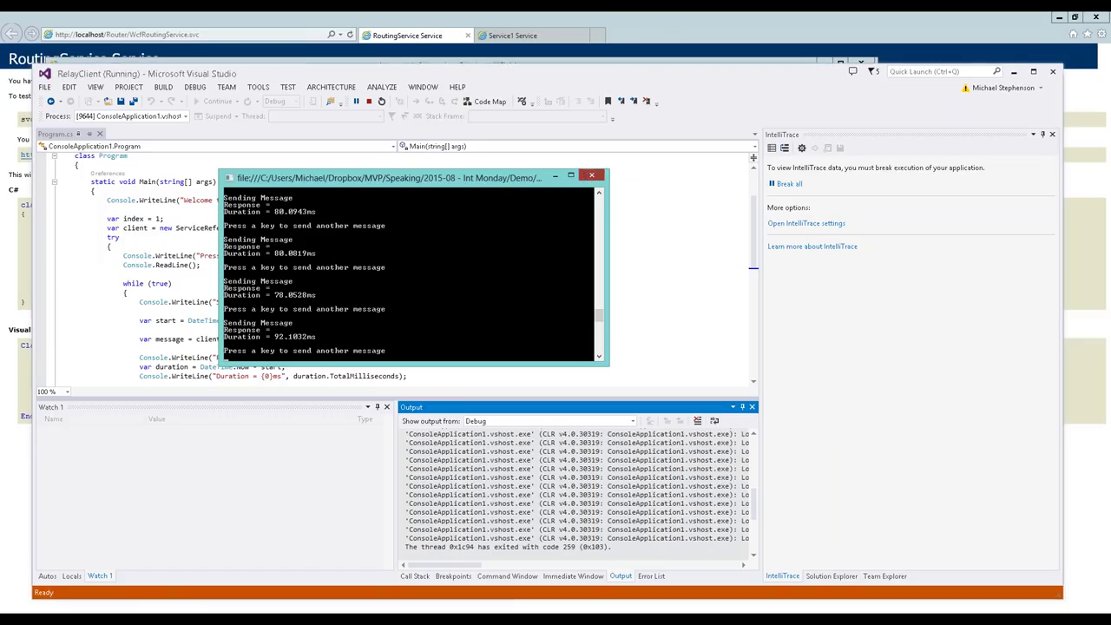
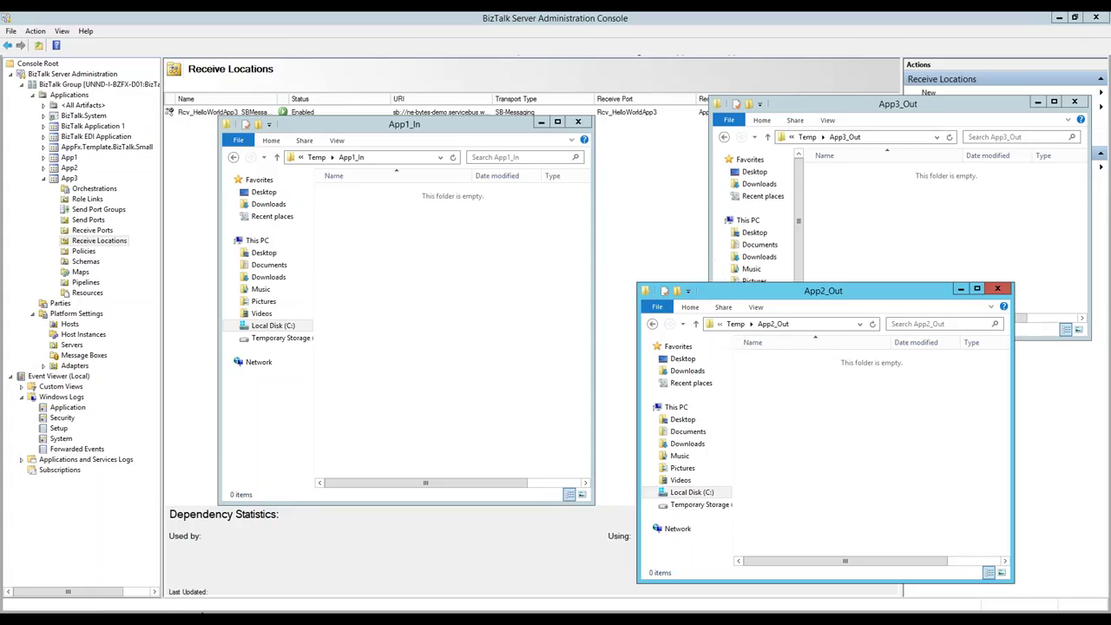
Step: Bring the BizTalk Server Administration Console forward, display the App1 application's artifacts and collapse App3
left_click(130, 615)
left_click(70, 158)
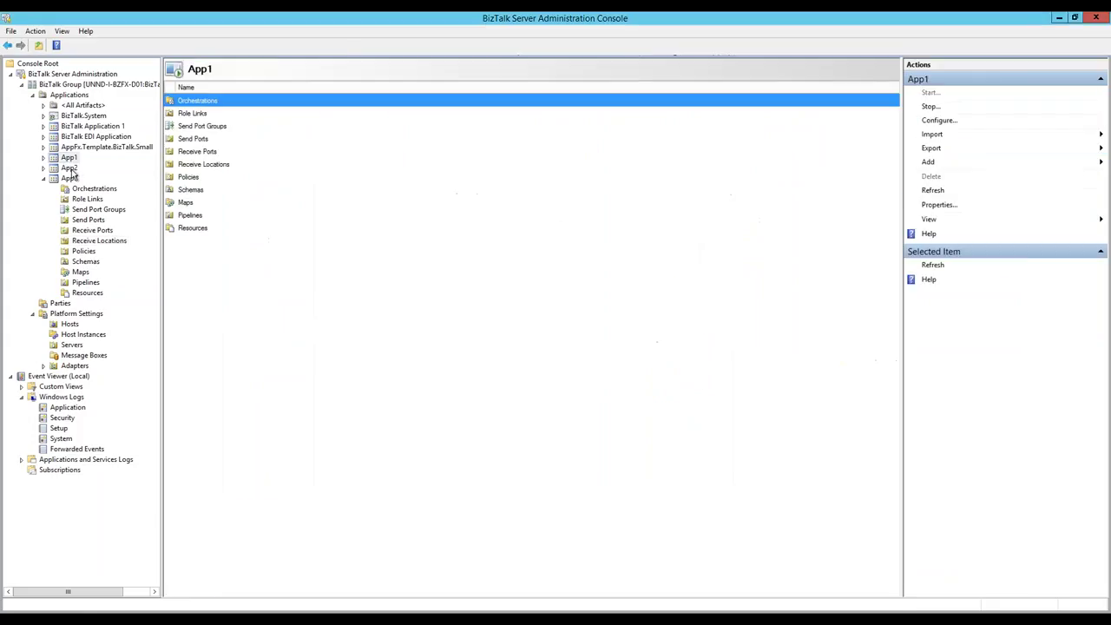
left_click(45, 178)
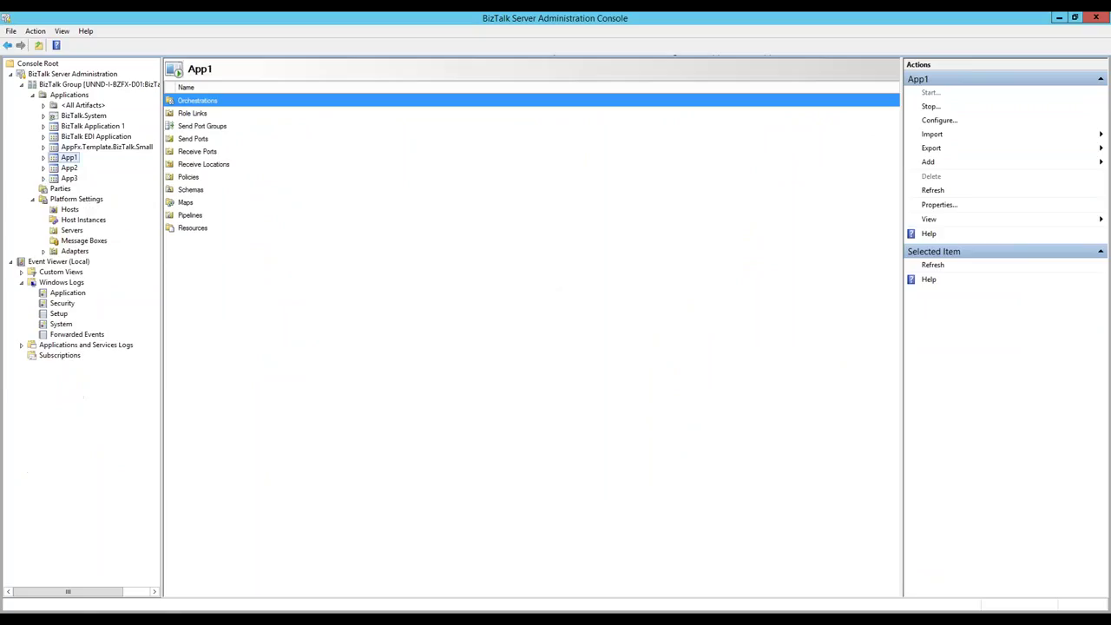
Step: Switch to the App3 solution in Visual Studio, inspect the CustomerName element under Root in HelloWorld.xsd, and return to the BizTalk console
mouse_move(190, 618)
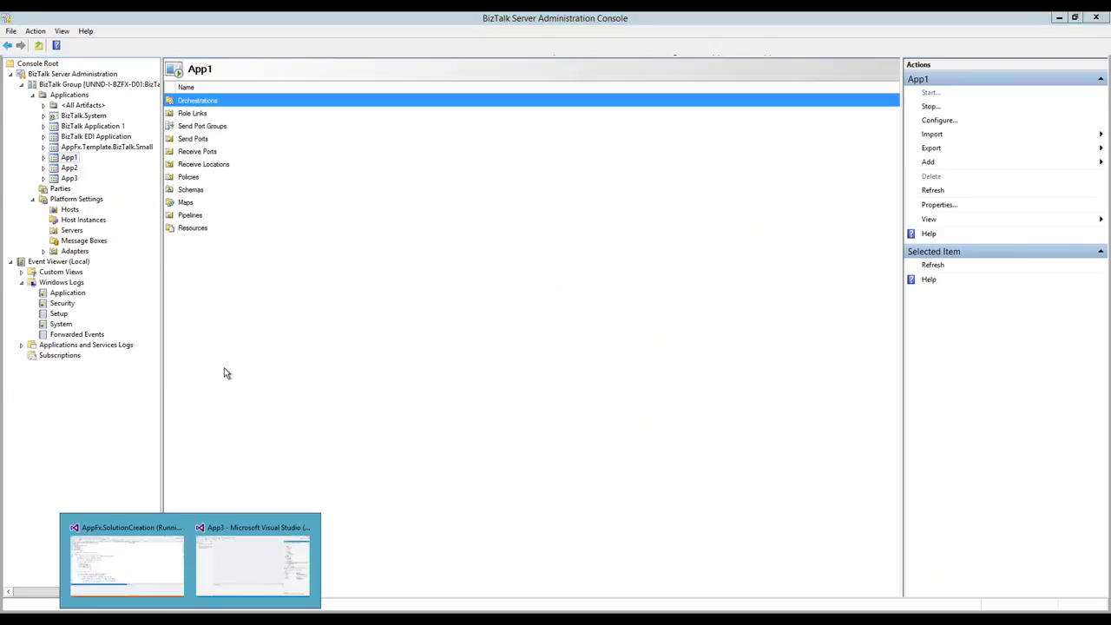
left_click(231, 573)
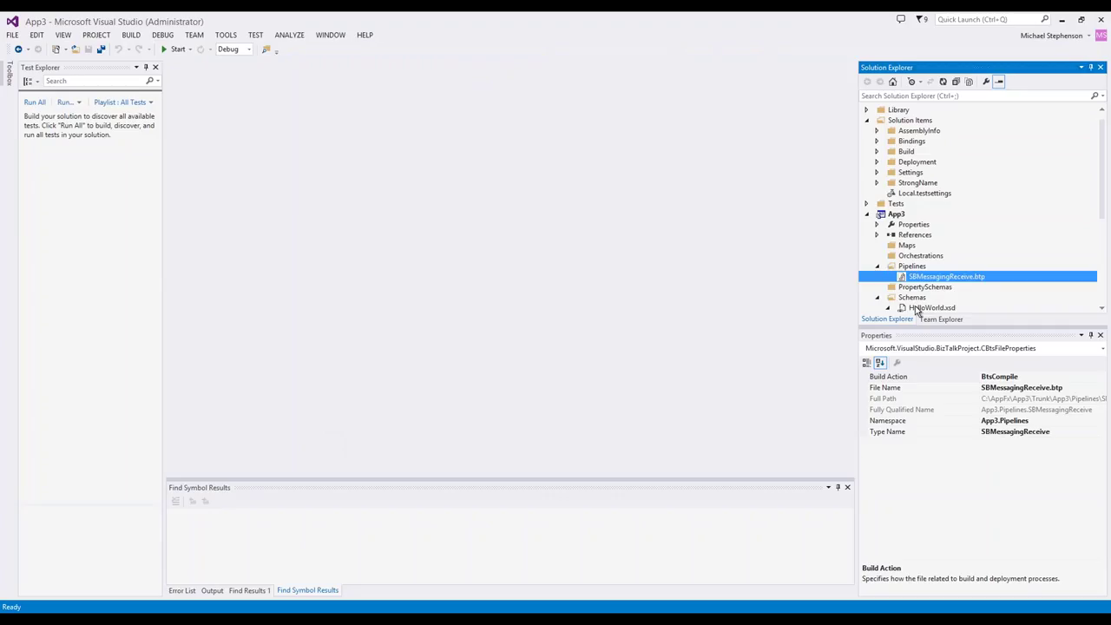
right_click(916, 309)
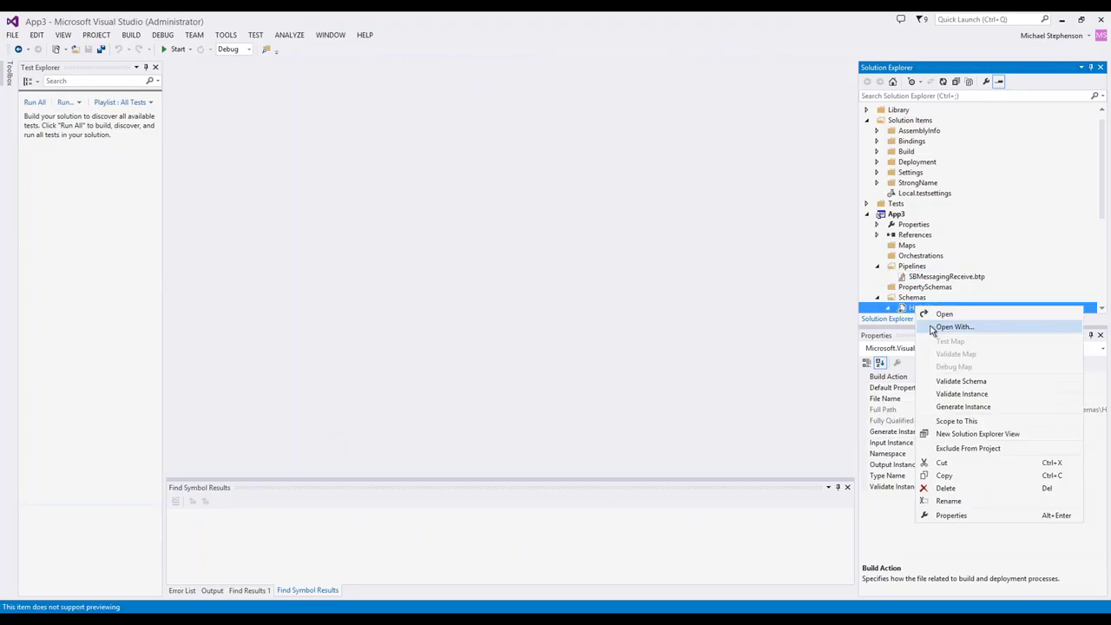
left_click(934, 326)
double_click(509, 250)
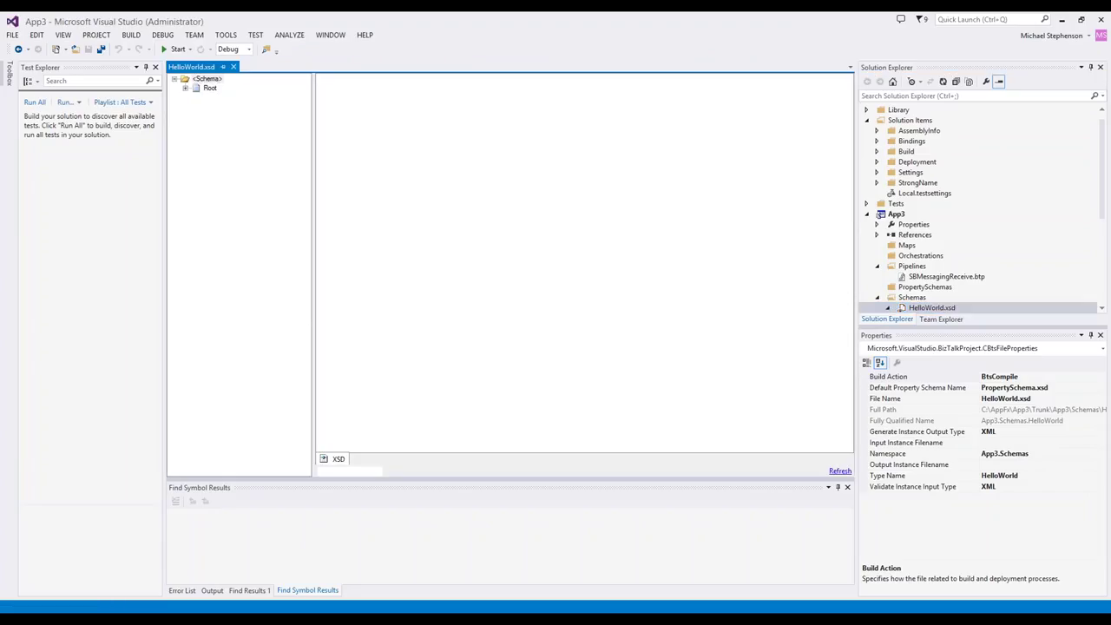
left_click(185, 88)
left_click(231, 97)
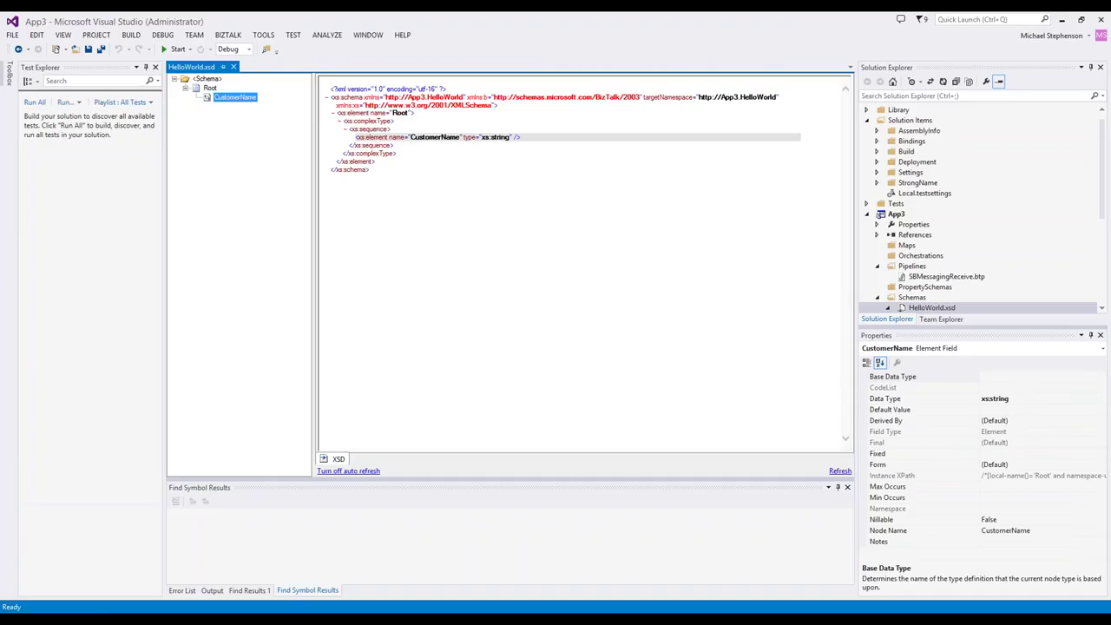
left_click(1063, 19)
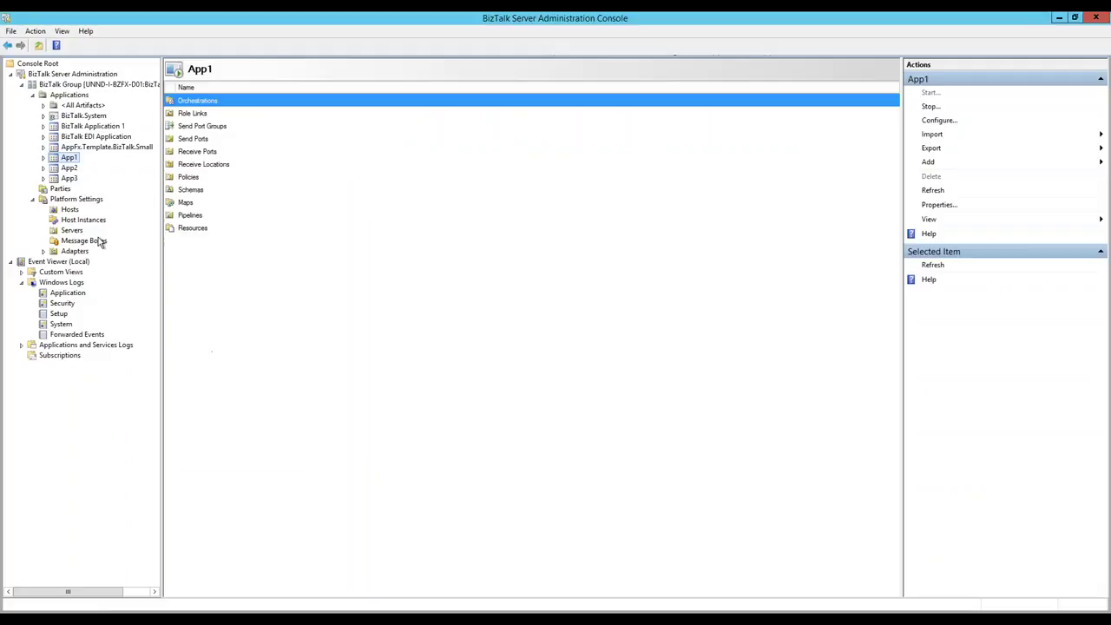
Step: Review the properties of App1's Rcv_HelloWorld_File receive location and close them
left_click(44, 160)
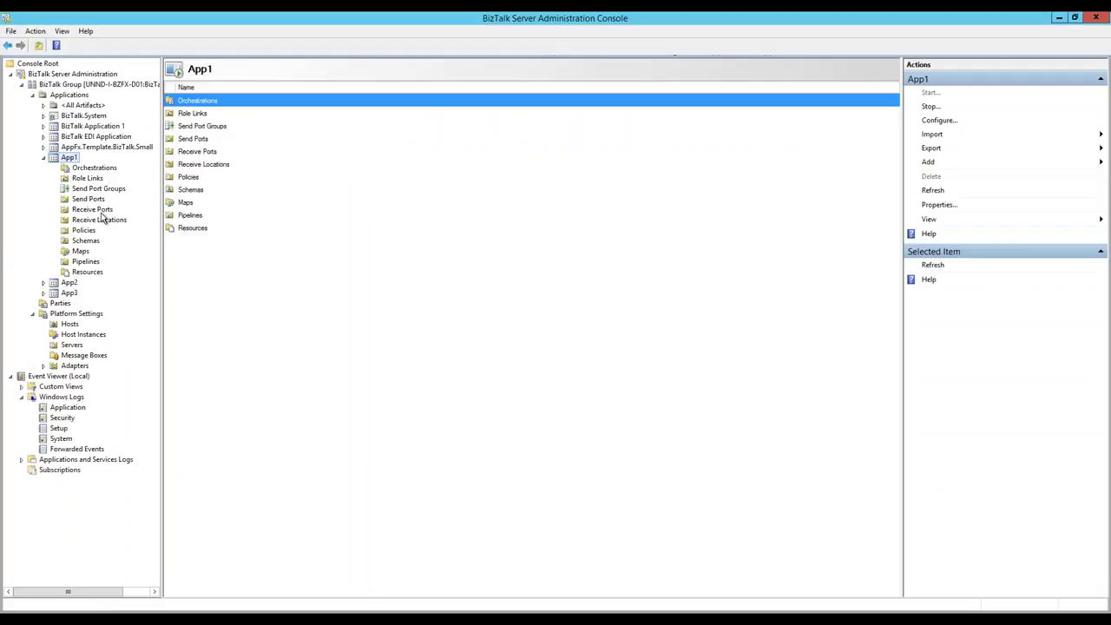
left_click(102, 221)
double_click(237, 114)
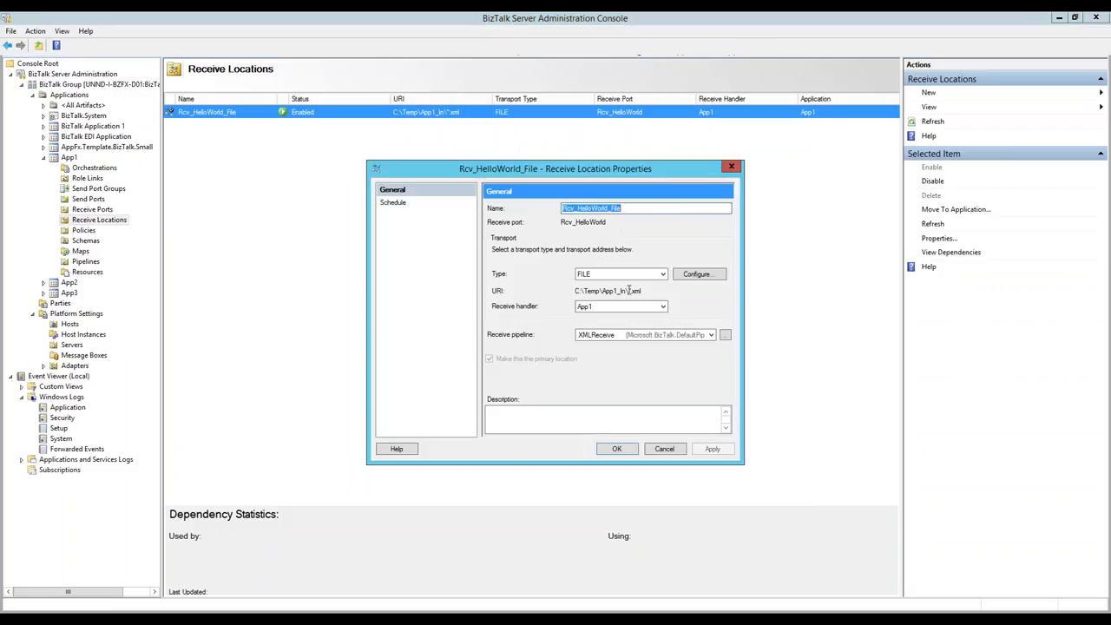
left_click(732, 168)
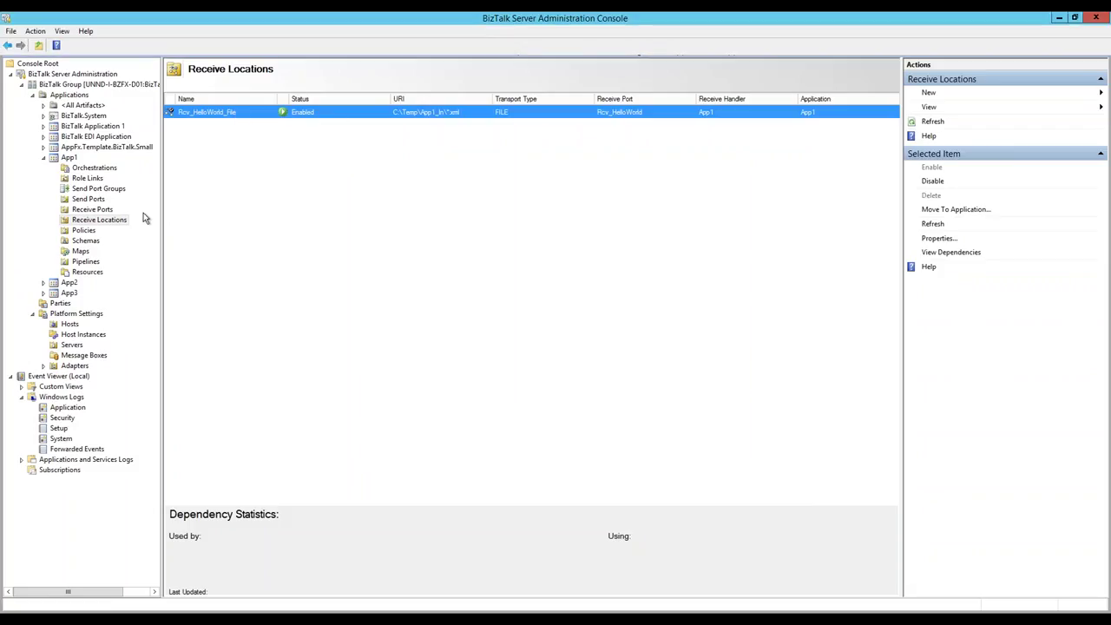
Step: Open App1's Snd_HelloWorld_ServiceBus send port and inspect its SBMessagingTransmit pipeline configuration without changing it
left_click(97, 200)
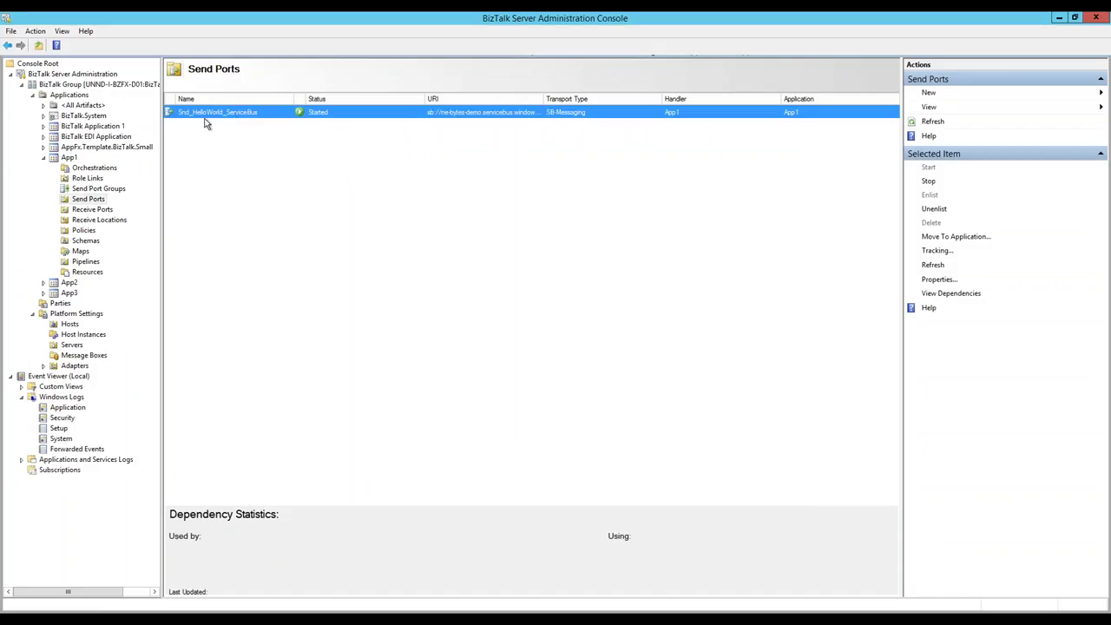
double_click(271, 121)
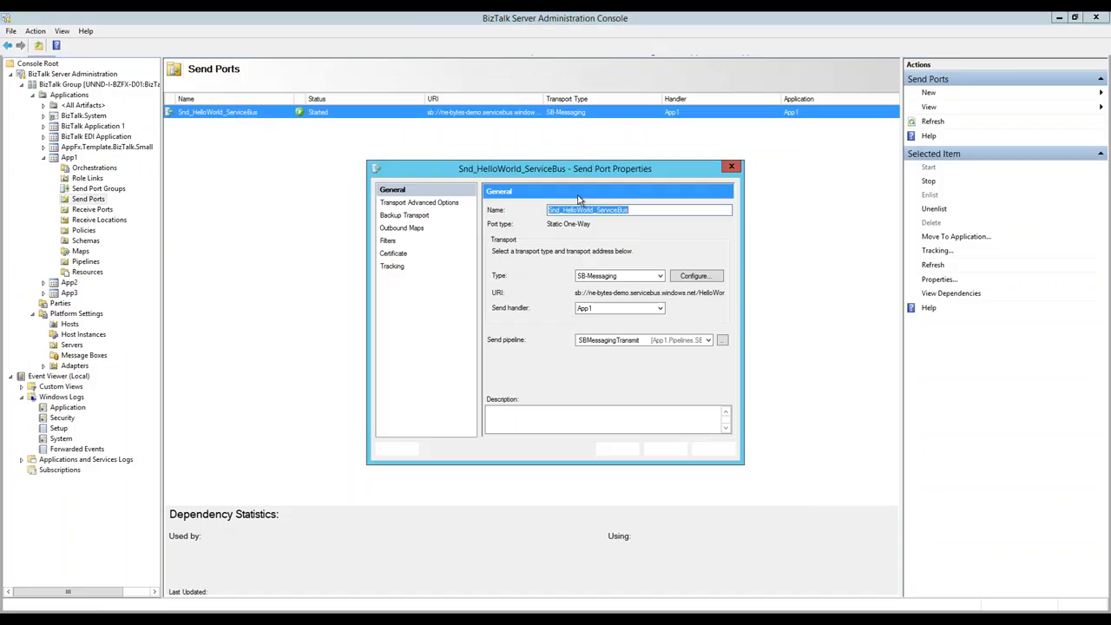
left_click(723, 340)
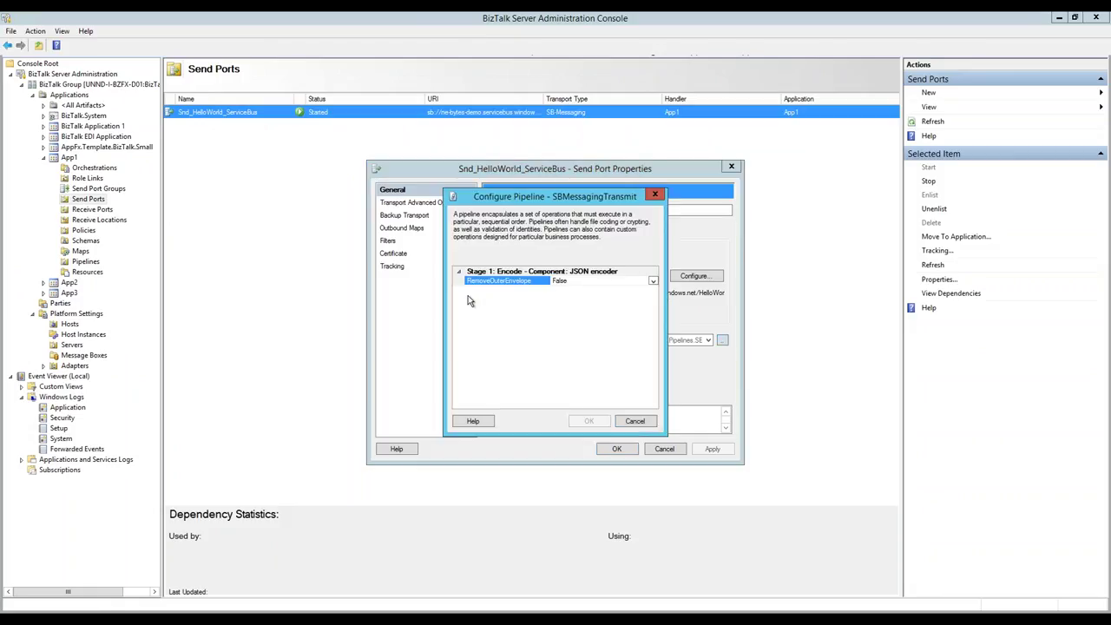
left_click(637, 424)
Step: Review the send port's SB-Messaging destination URL and authentication settings, and cancel out of the transport properties
left_click(680, 277)
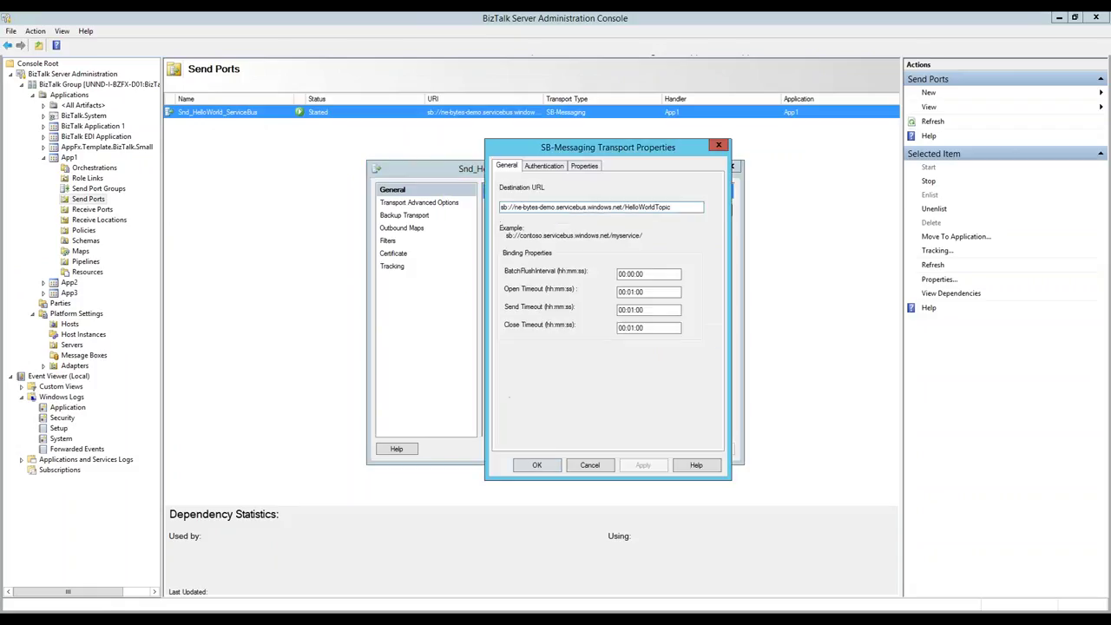
left_click(543, 169)
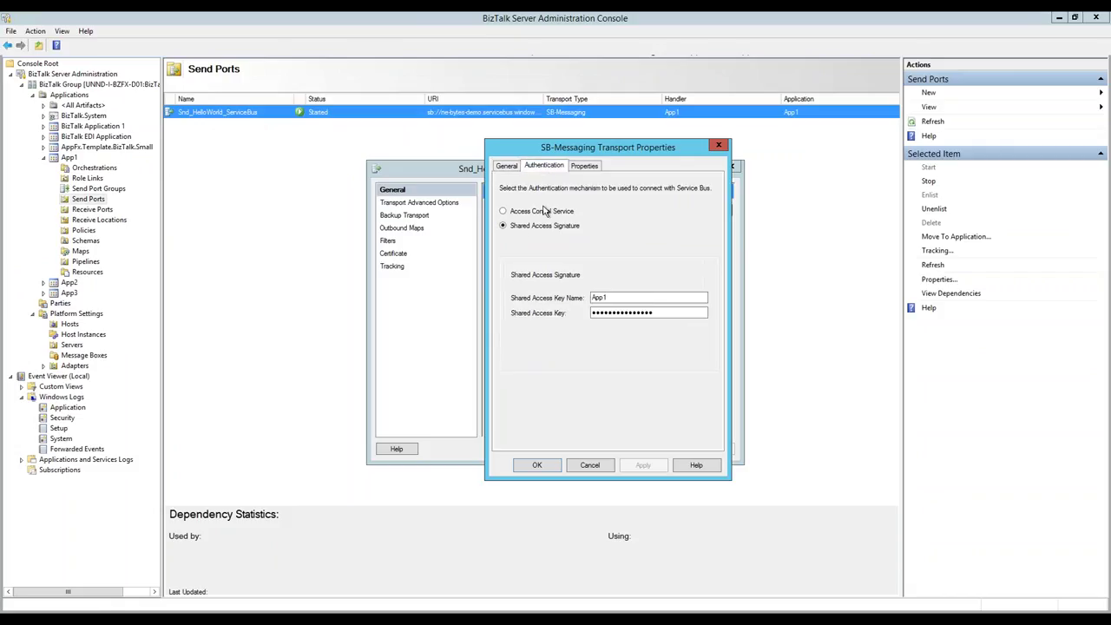
left_click(590, 466)
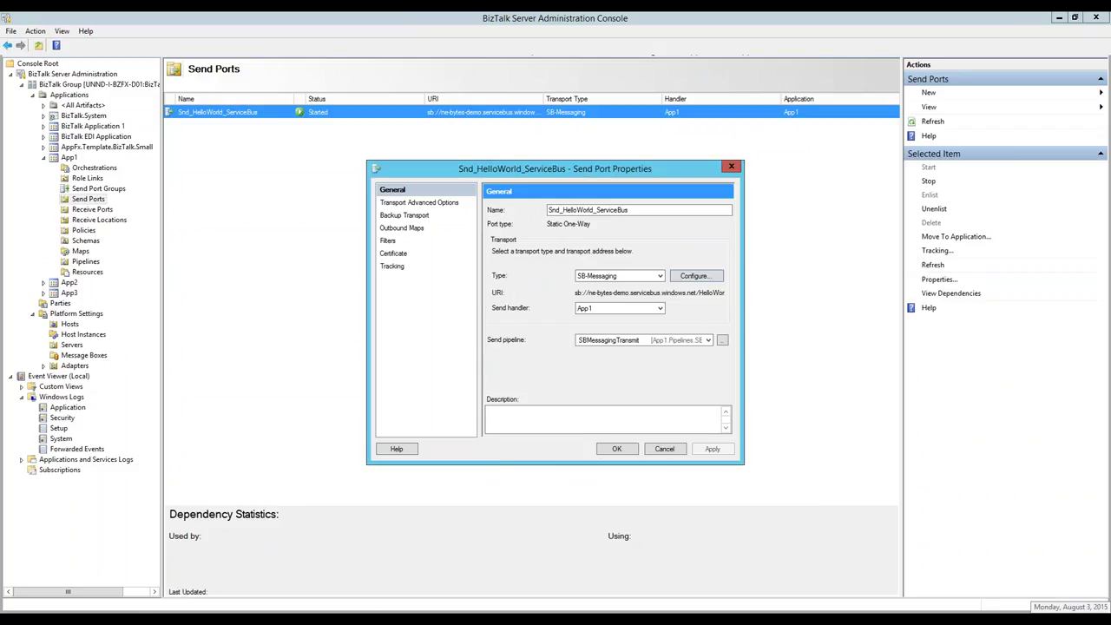
Step: Switch to Service Bus Explorer and inspect the $Default rule of helloworldtopic's App2_All subscription
key("alt+Tab")
left_click(130, 163)
left_click(124, 175)
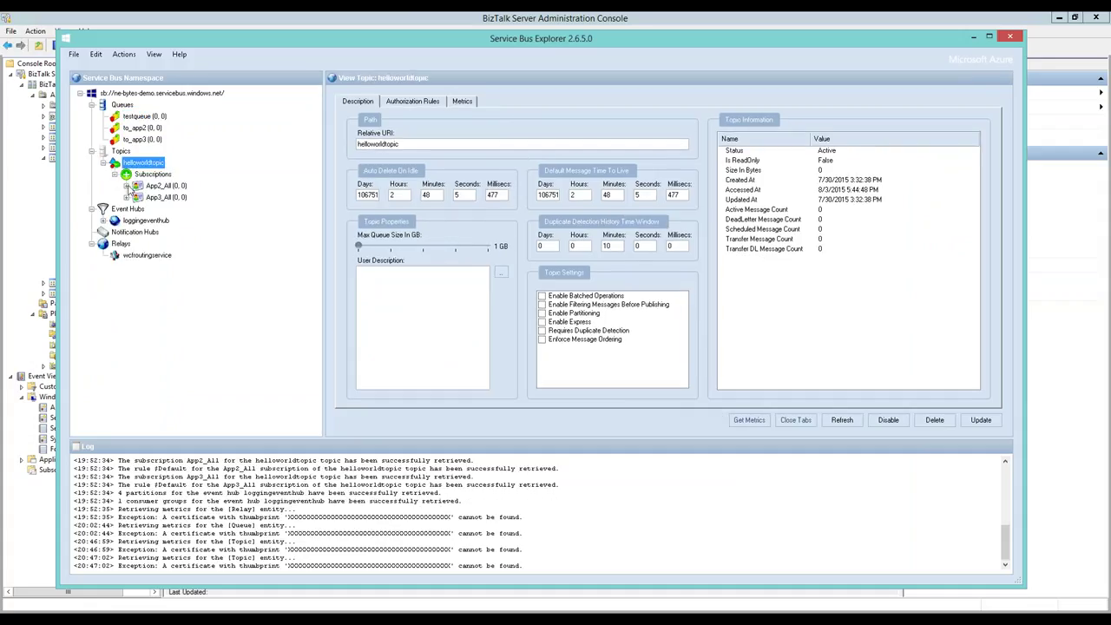
left_click(134, 186)
left_click(131, 210)
left_click(137, 197)
left_click(181, 209)
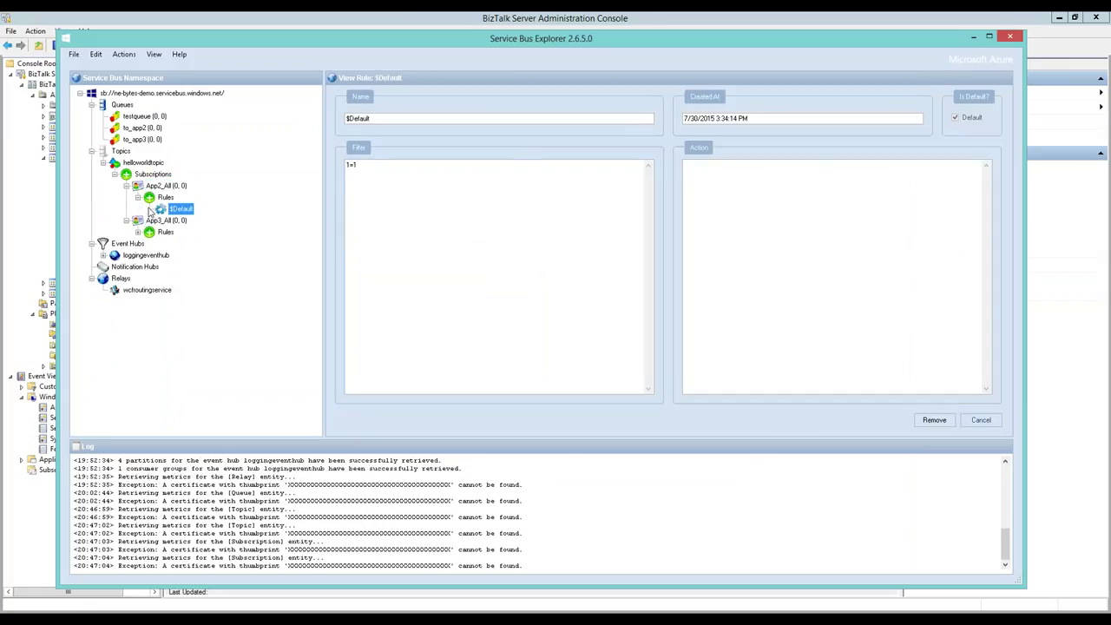
Step: Examine the Forward To settings of the App2_All and App3_All subscriptions, along with the to_app2 and to_app3 queues
left_click(150, 187)
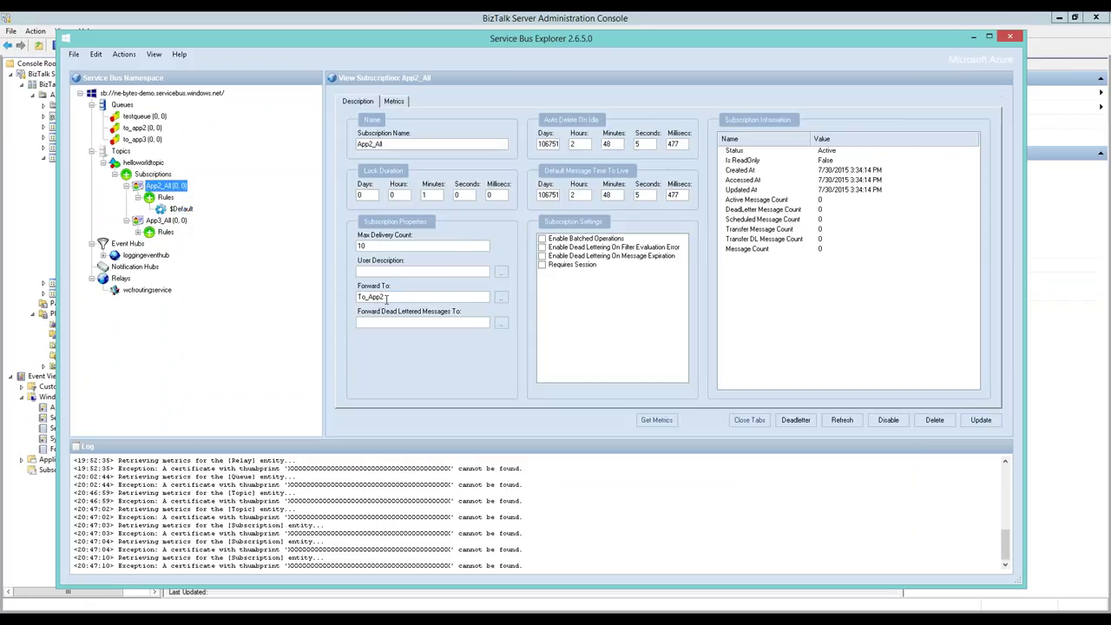
left_click_drag(386, 298, 356, 297)
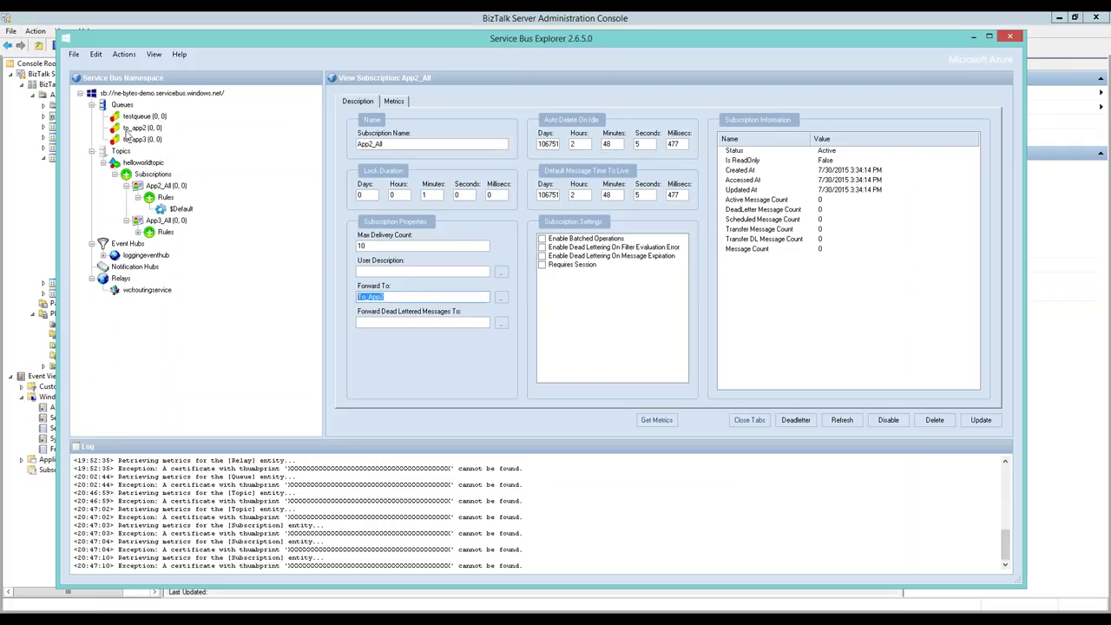
left_click(130, 129)
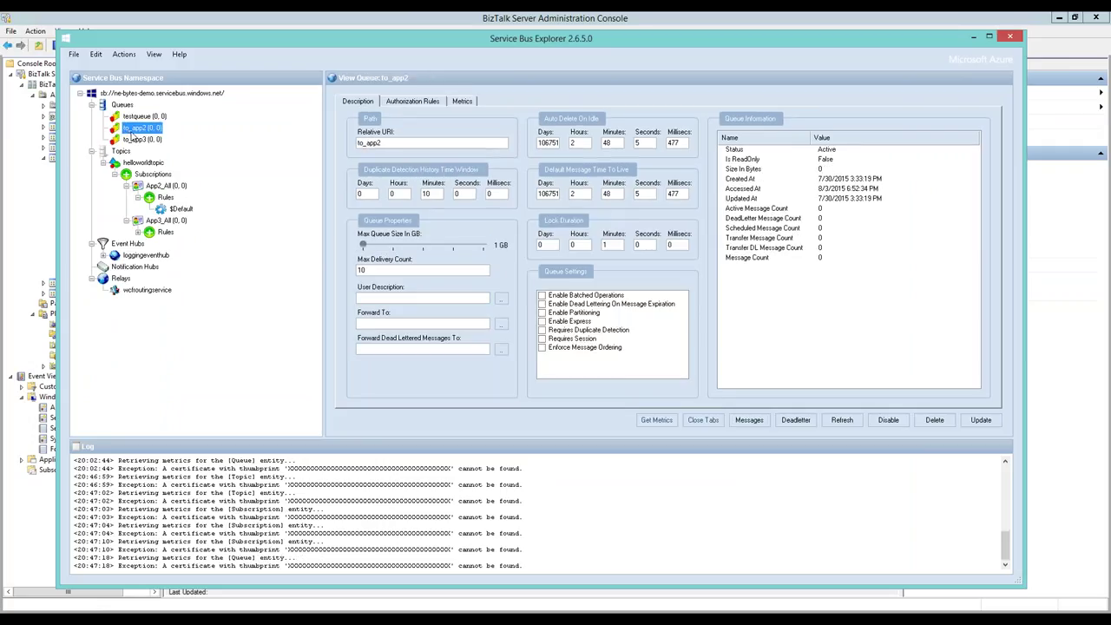
left_click(163, 222)
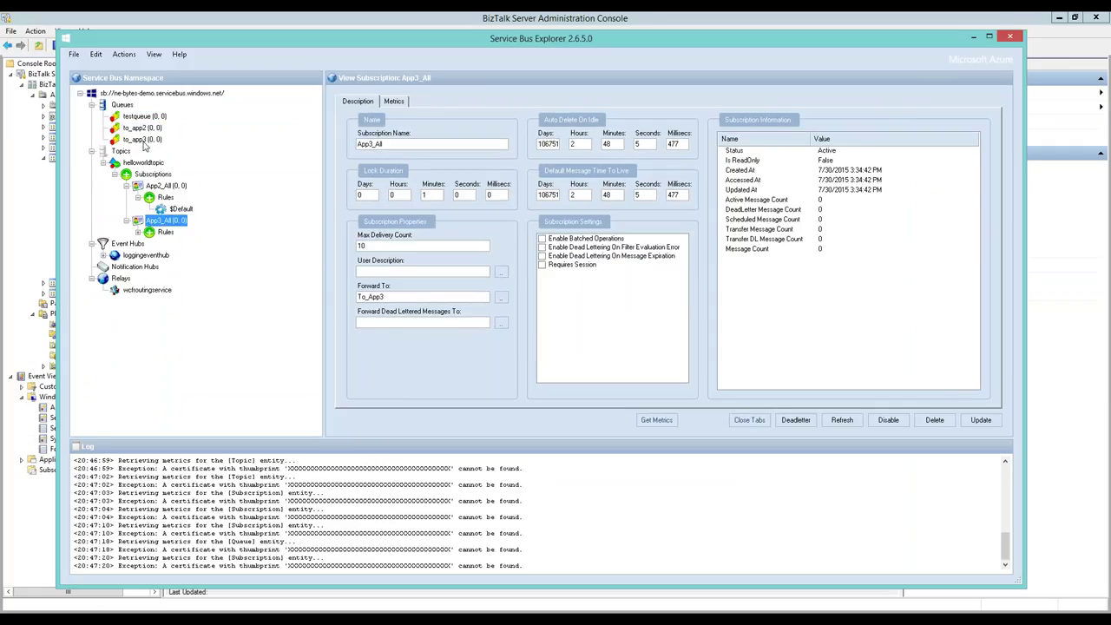
left_click(144, 140)
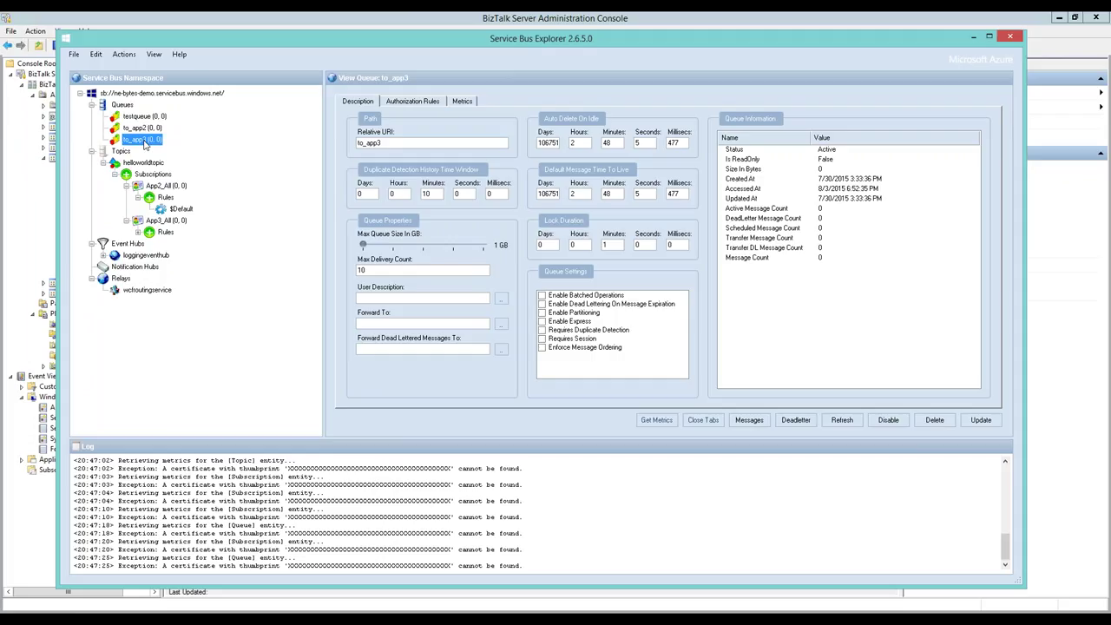
Step: Check the authorization rules of helloworldtopic and return to its description
left_click(160, 190)
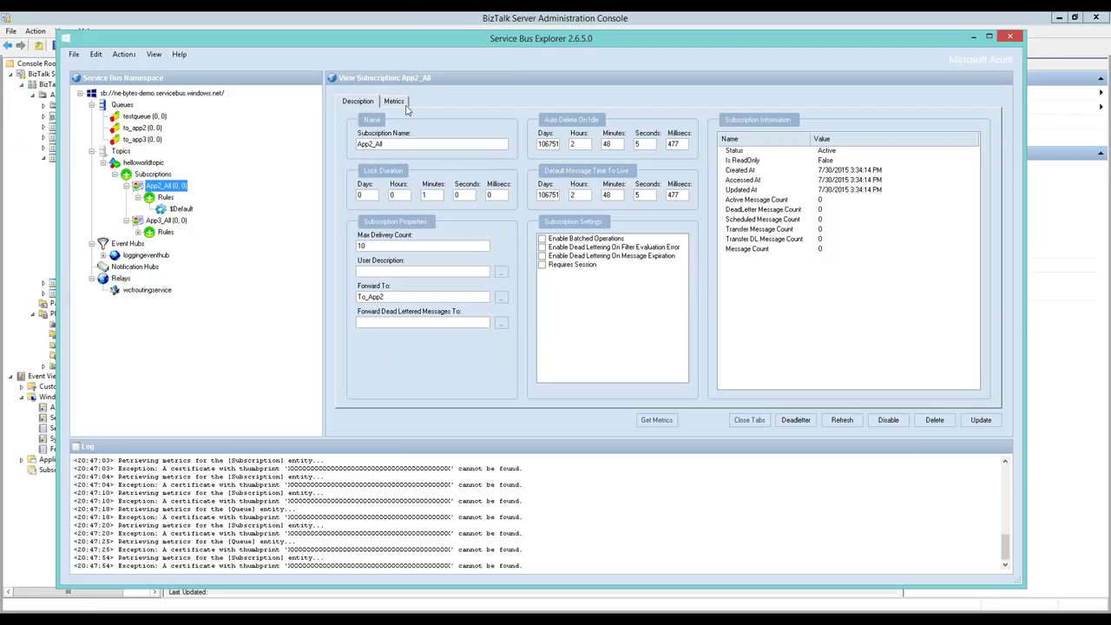
left_click(162, 163)
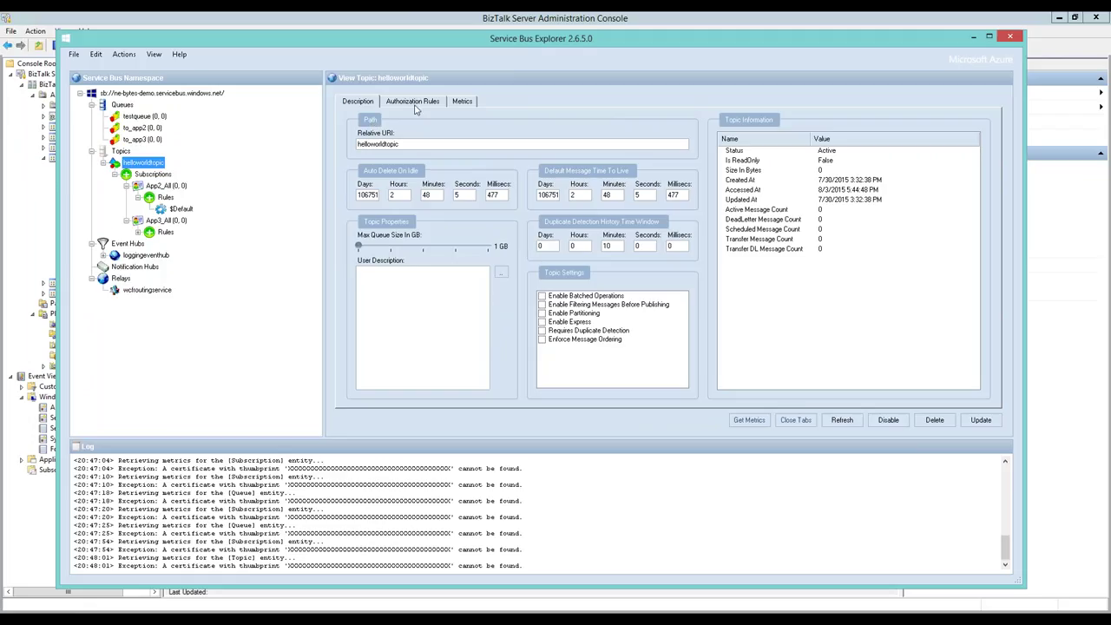
left_click(415, 104)
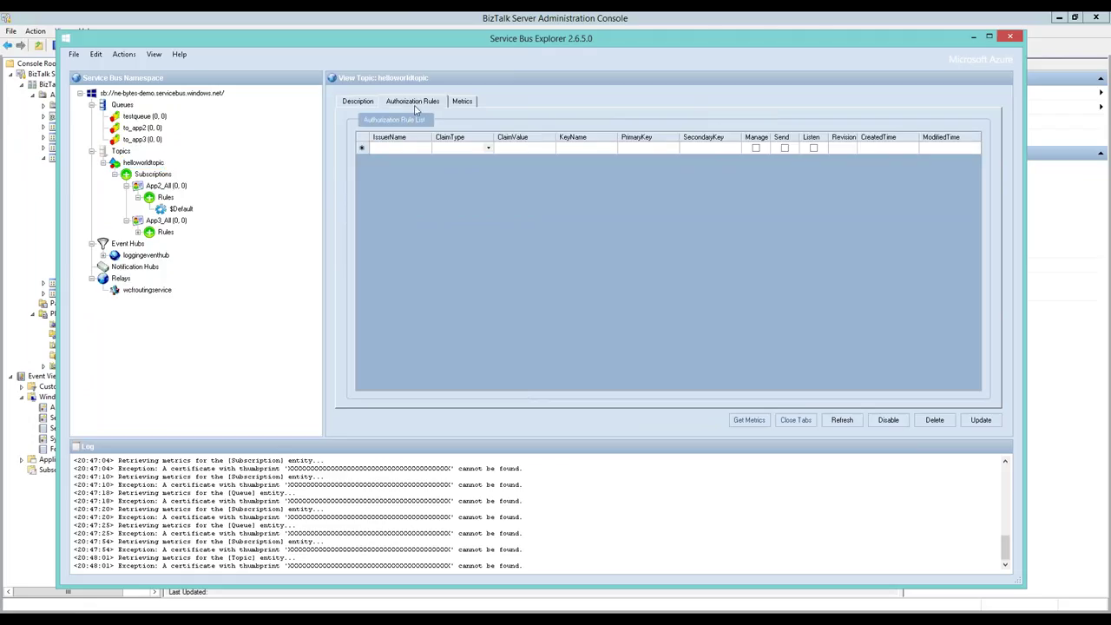
left_click(355, 101)
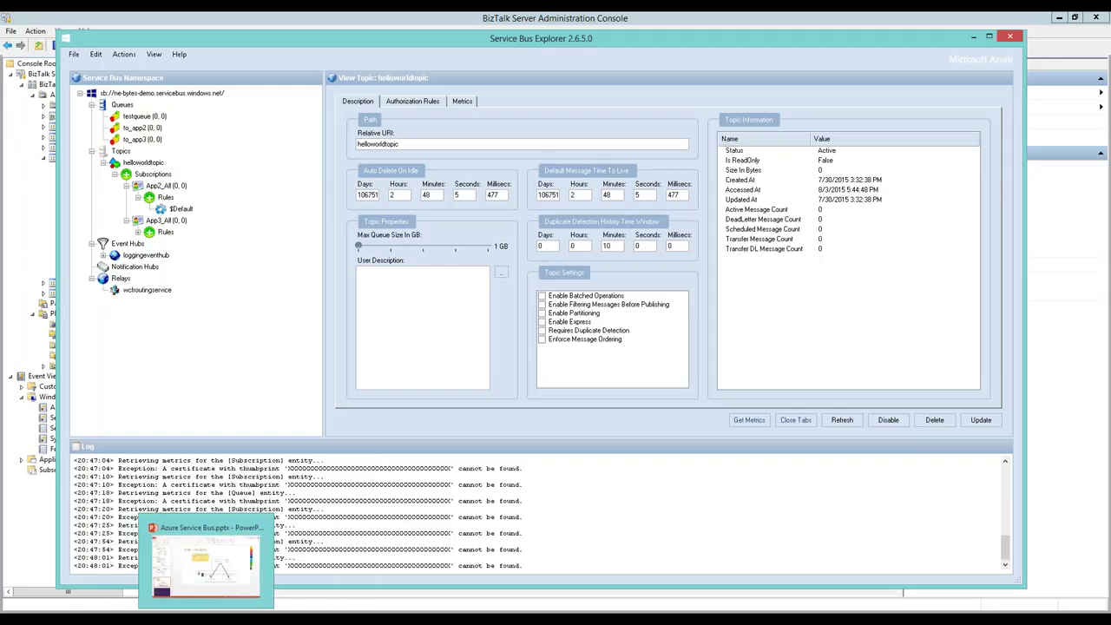
Step: Switch to the BizTalk Server Administration Console, cancel the send port properties, and open App2's receive location Rcv_HelloWorldApp2_SBMessaging
left_click(211, 546)
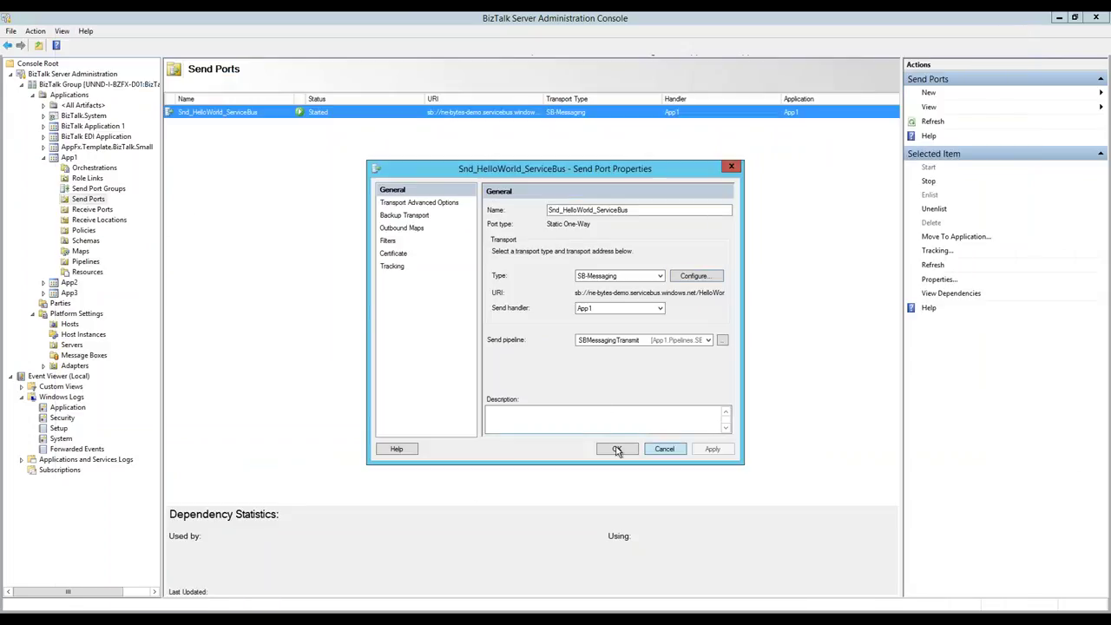
left_click(662, 449)
left_click(44, 283)
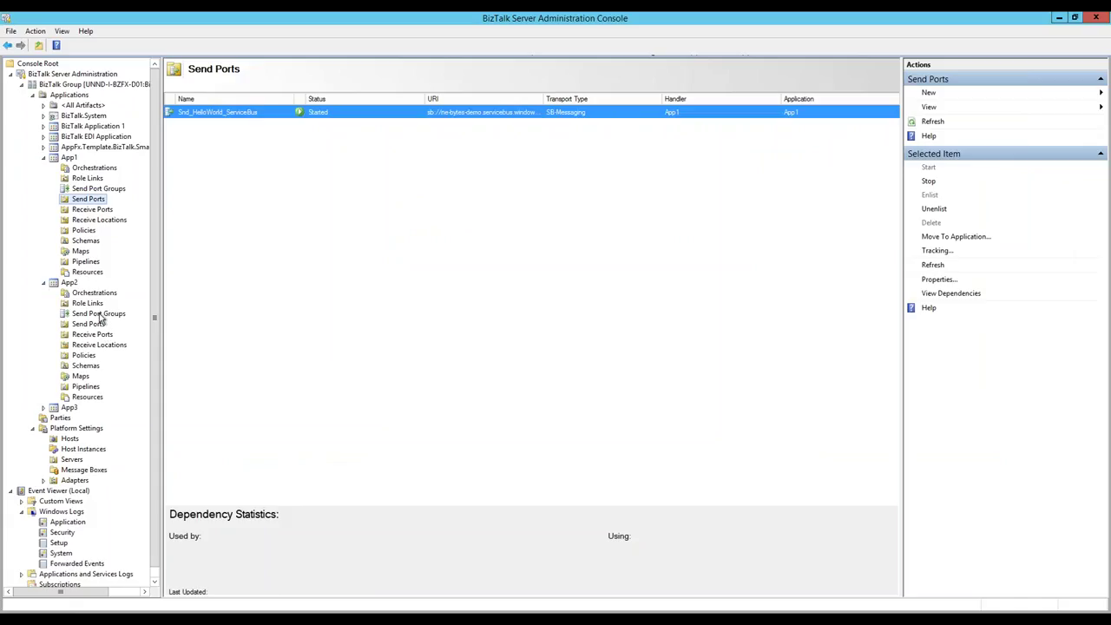
left_click(106, 335)
left_click(109, 346)
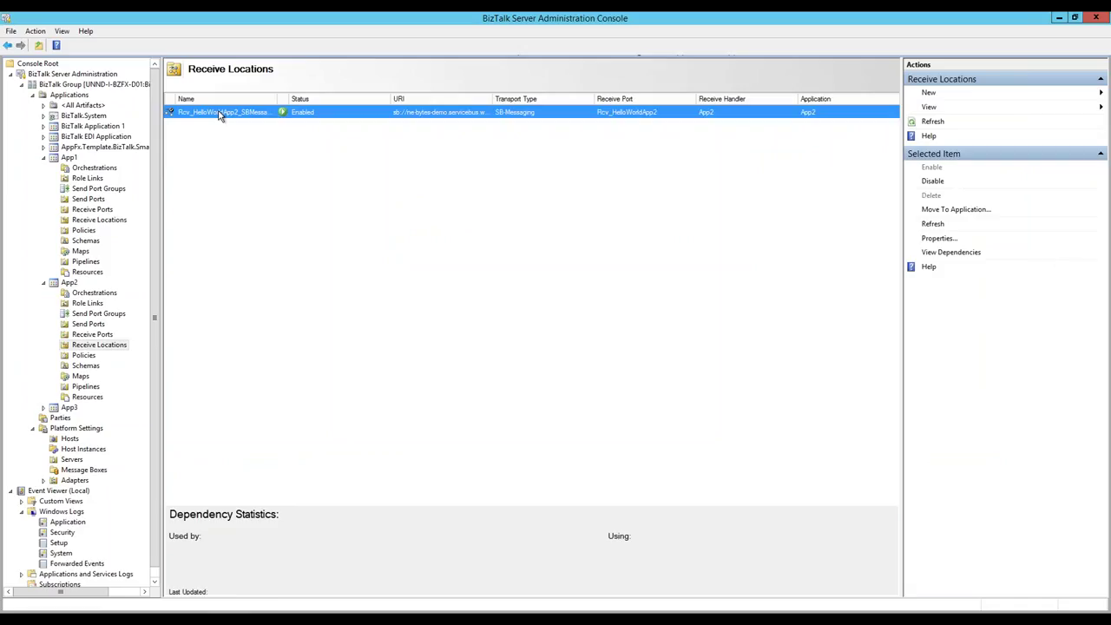
double_click(219, 115)
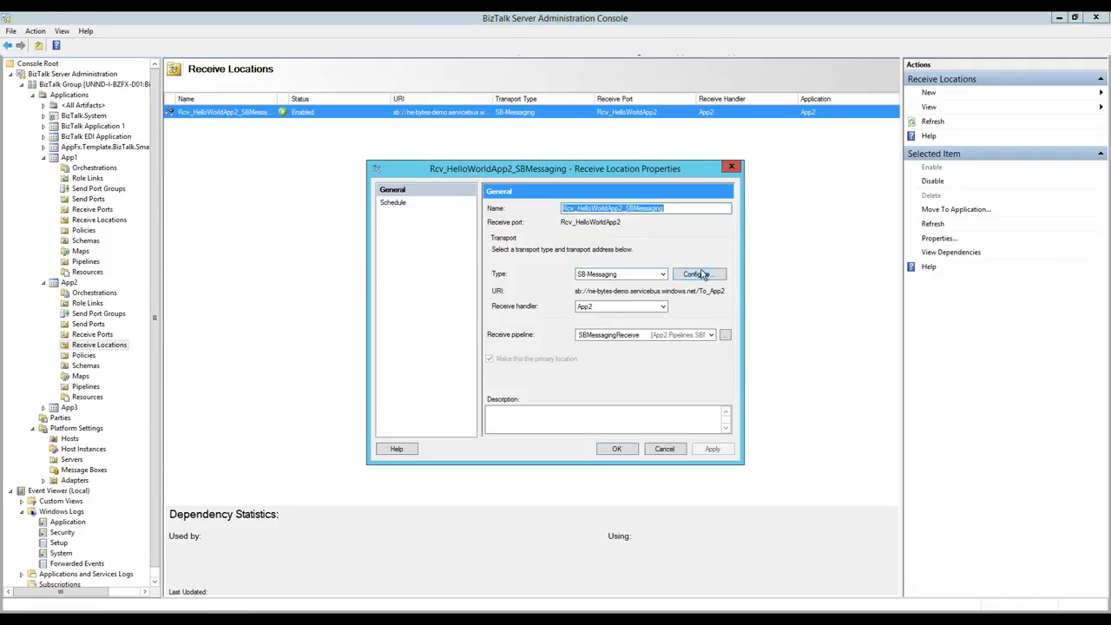
Step: Examine the JSON decoder's RootNode and RootNodeNamespace settings in the SBMessagingReceive pipeline, and cancel out of the receive location properties
left_click(725, 335)
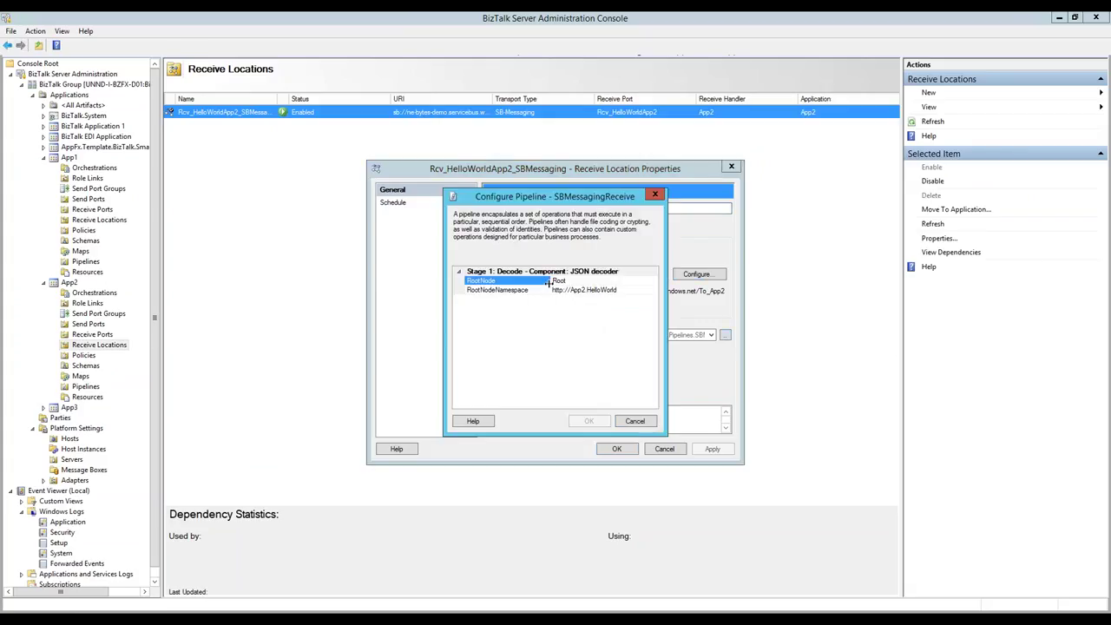
left_click(538, 288)
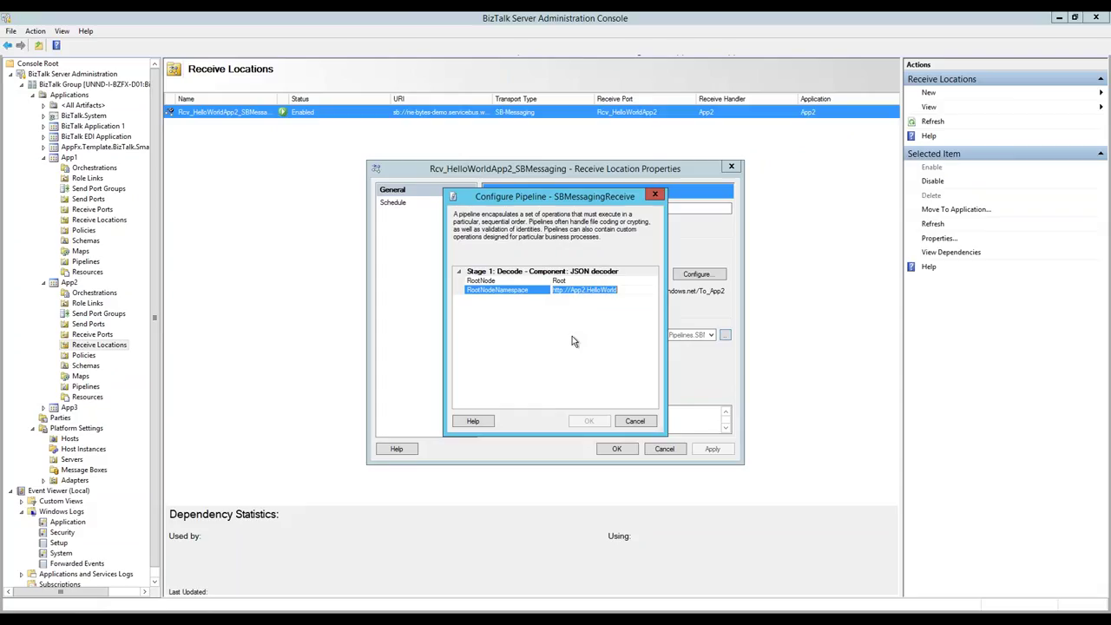
left_click(635, 422)
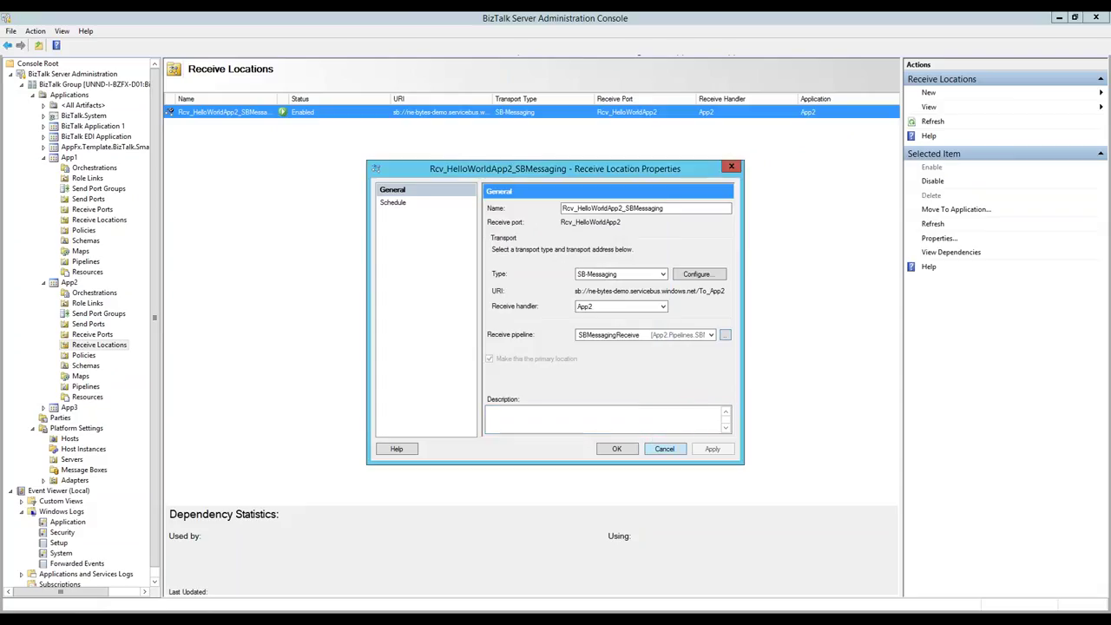
left_click(665, 449)
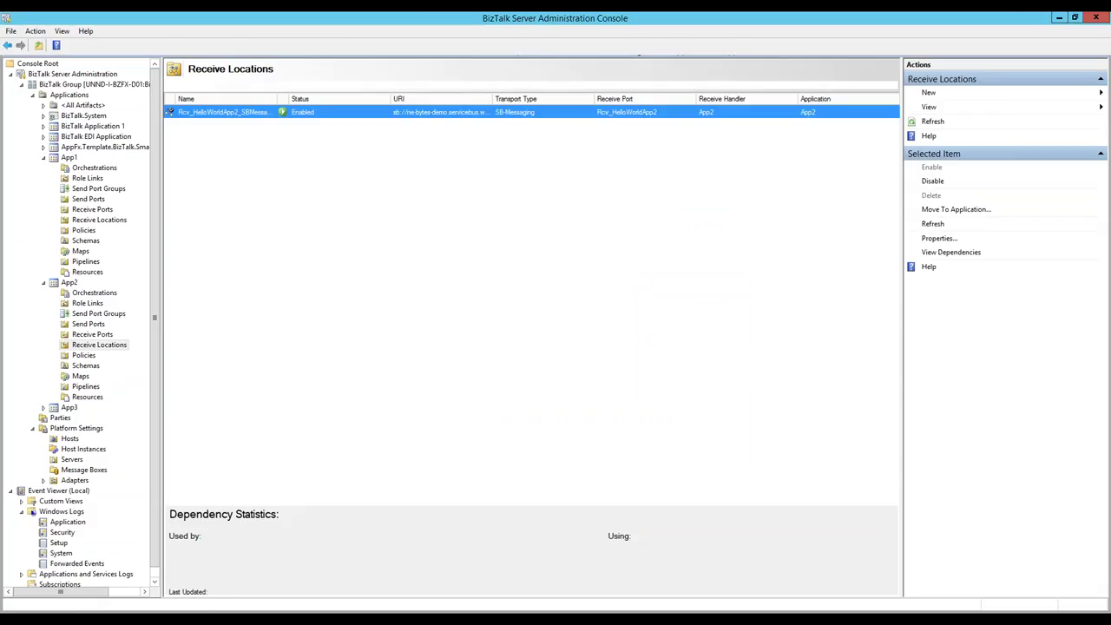
Step: Check the send port configured for App2
left_click(88, 324)
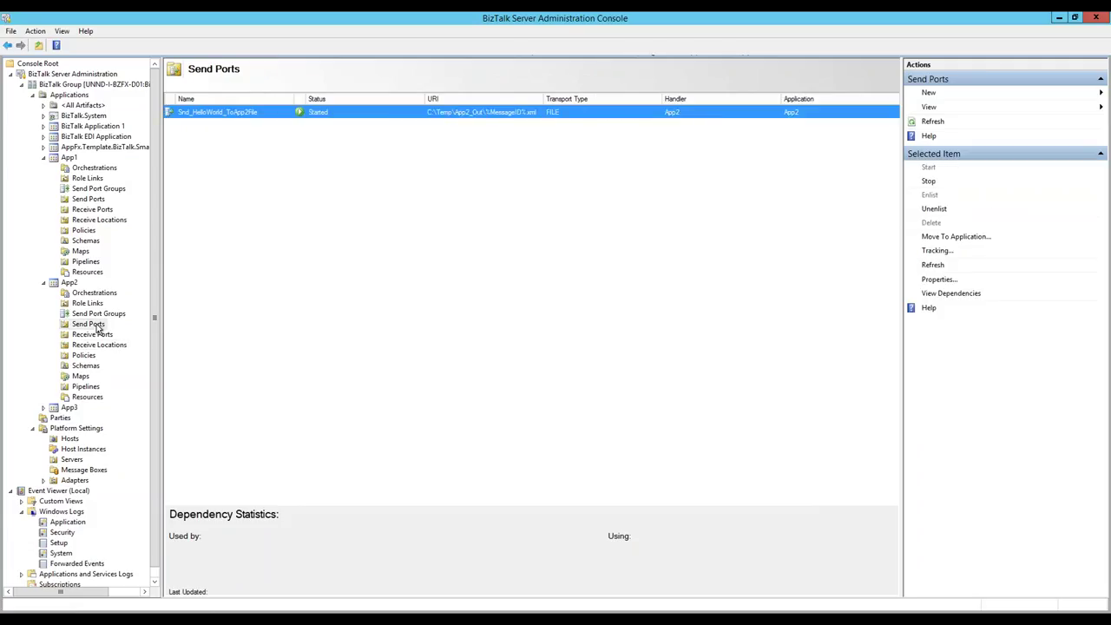
left_click(242, 114)
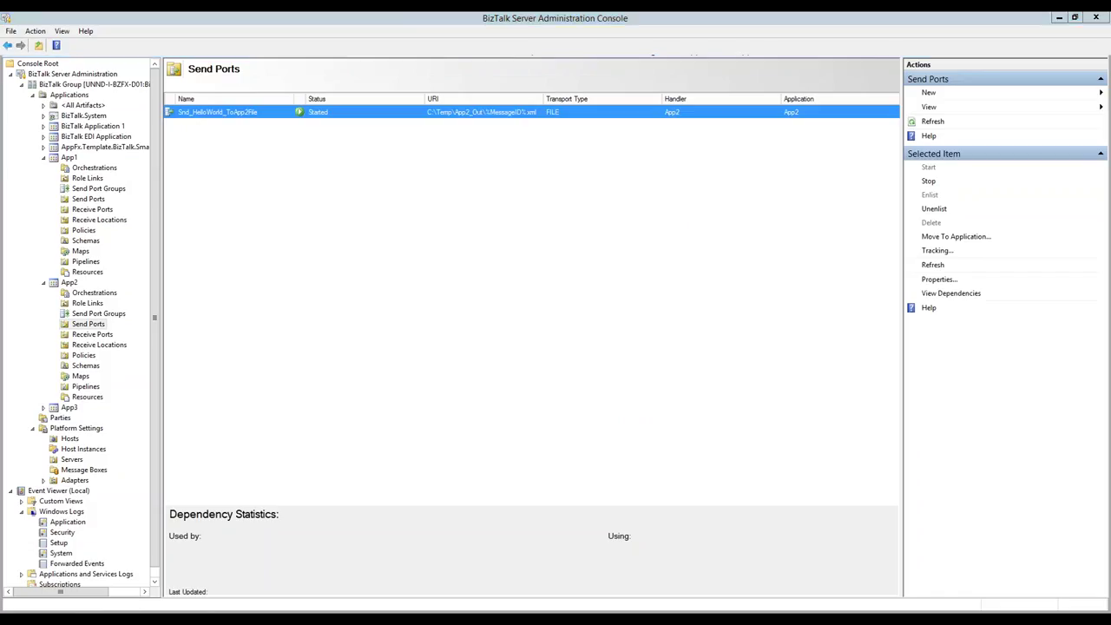
Step: Bring the App1_In, App3_Out and App2_Out folder windows to the front together
mouse_move(190, 571)
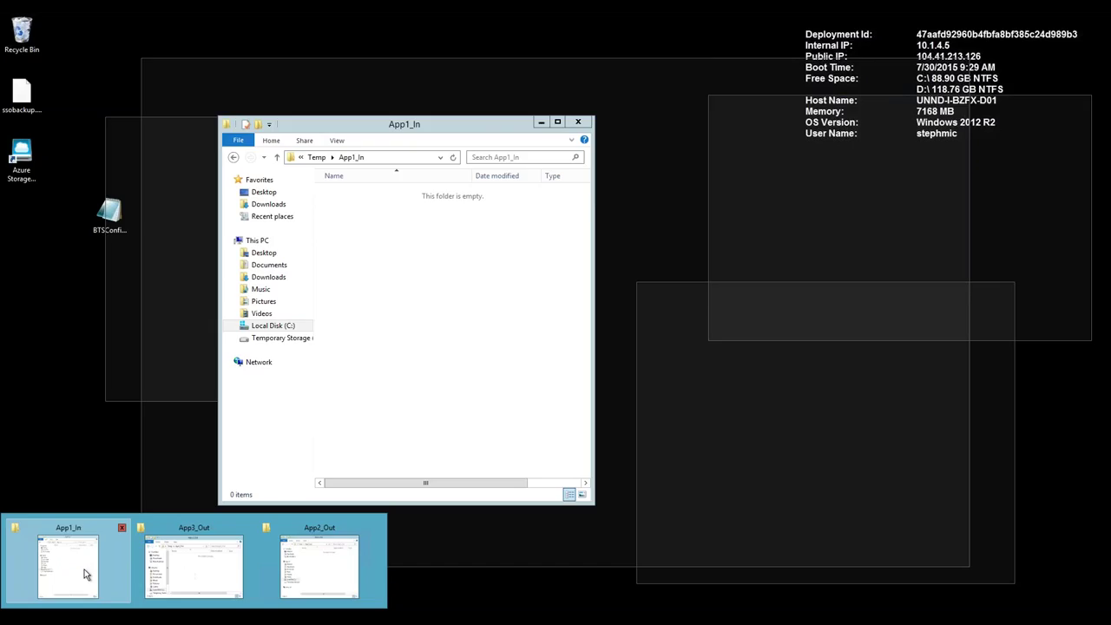
left_click(86, 573)
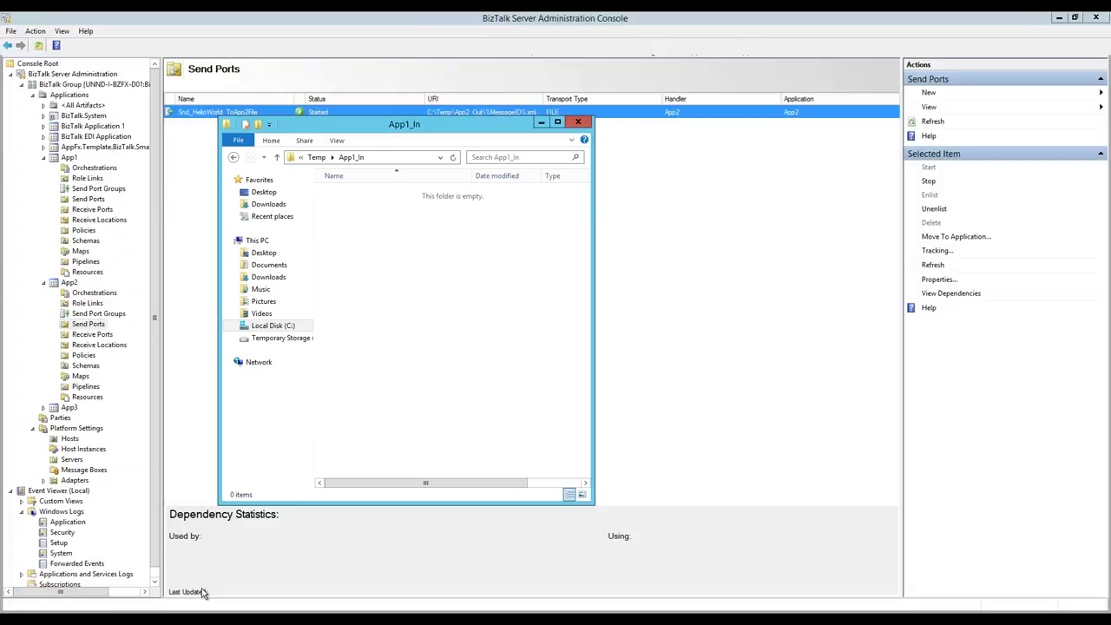
left_click(104, 617)
mouse_move(105, 618)
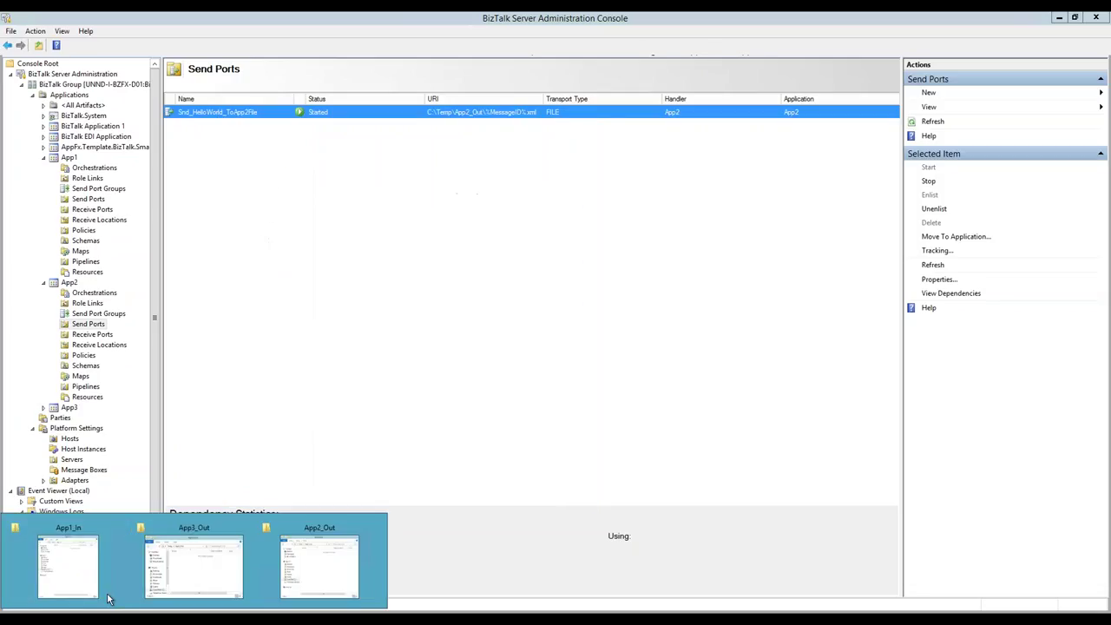
left_click(87, 577)
left_click(196, 577)
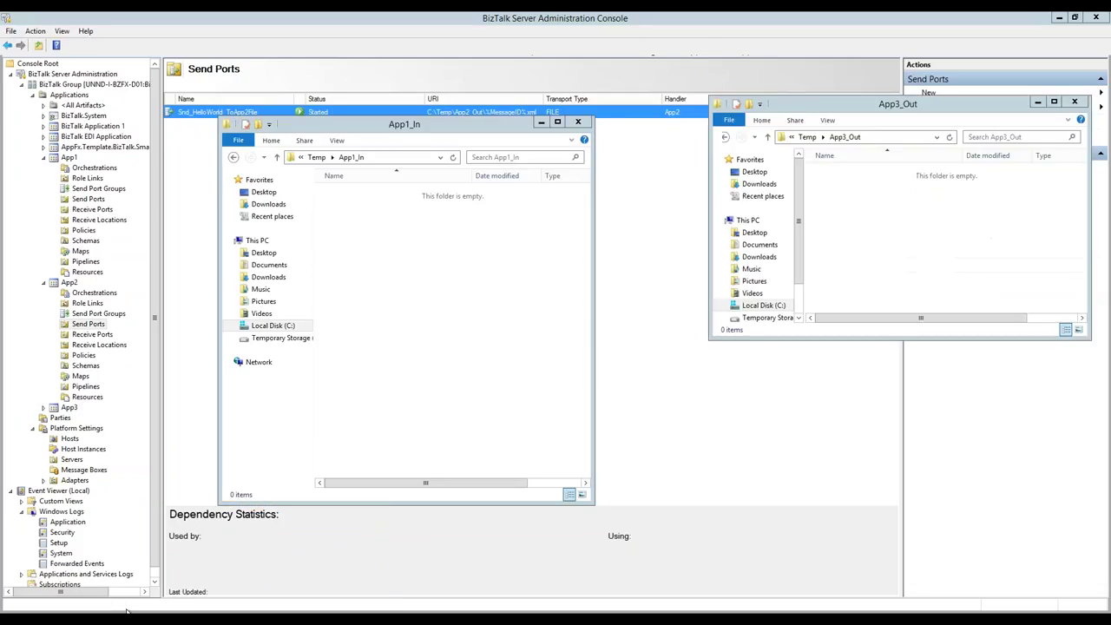
left_click(344, 566)
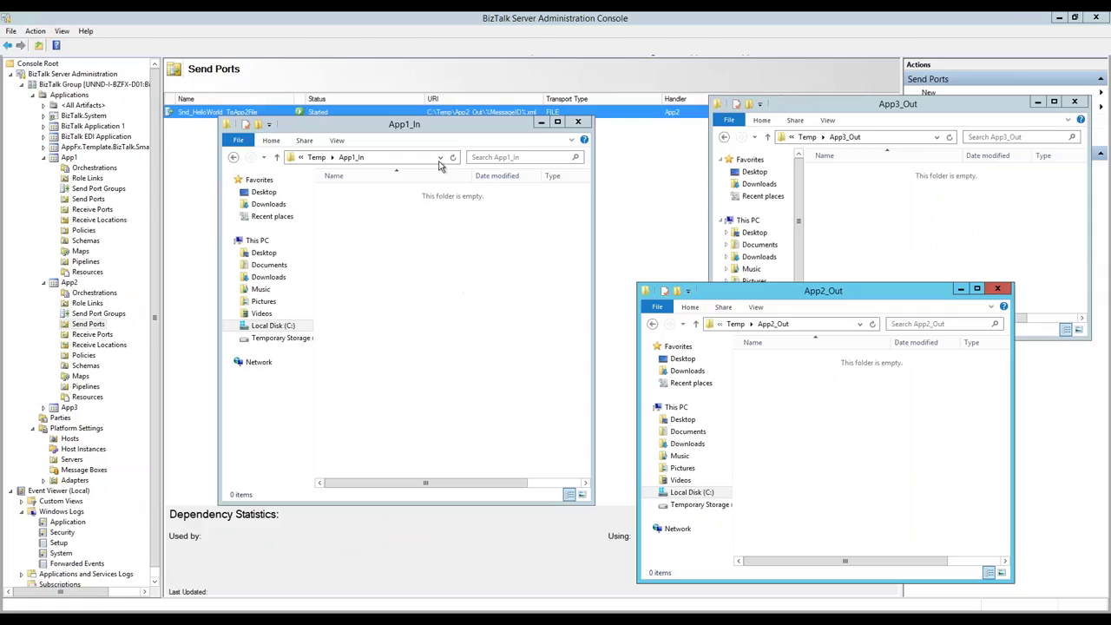
Step: Inspect App1_HelloWorld.xml in the Temp folder as text, close it, and copy the file into App1_In
left_click(323, 161)
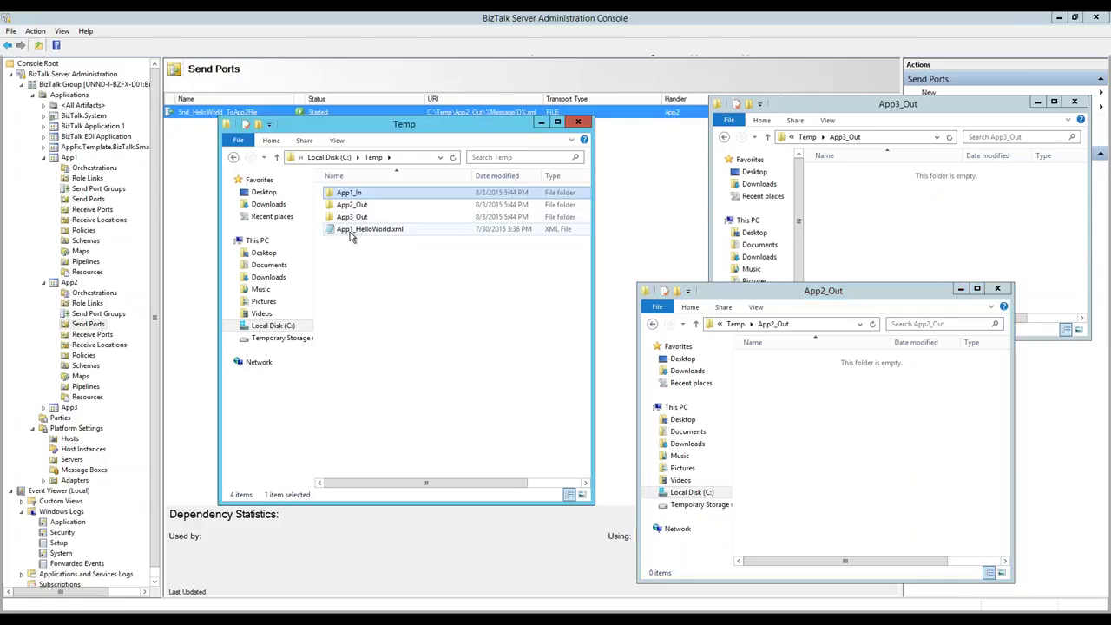
left_click(351, 233)
right_click(351, 233)
left_click(374, 252)
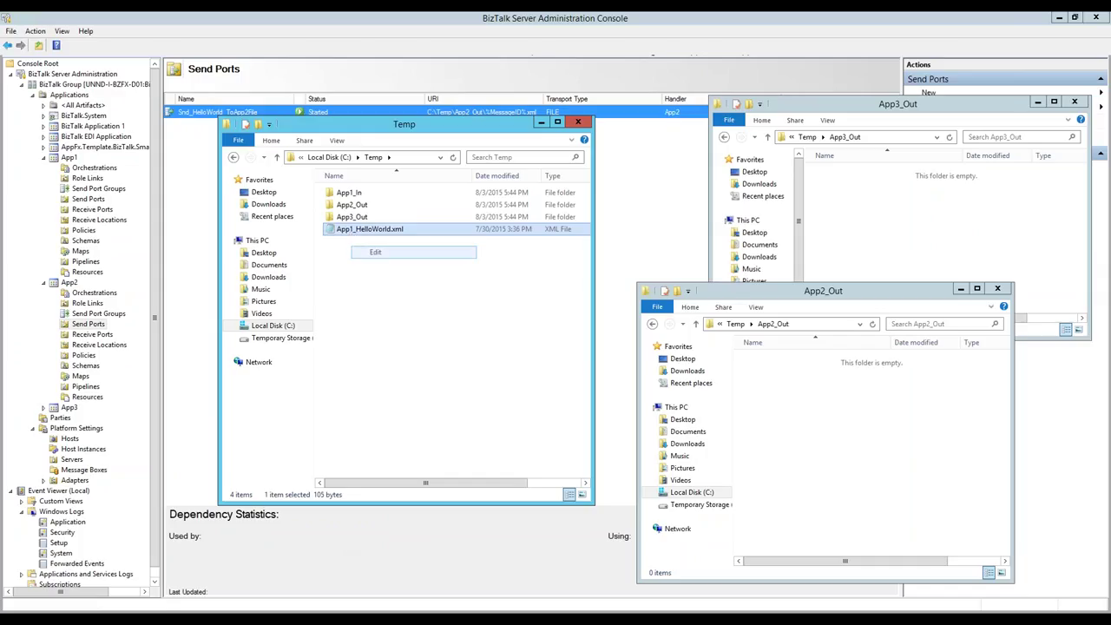
double_click(238, 139)
left_click(906, 107)
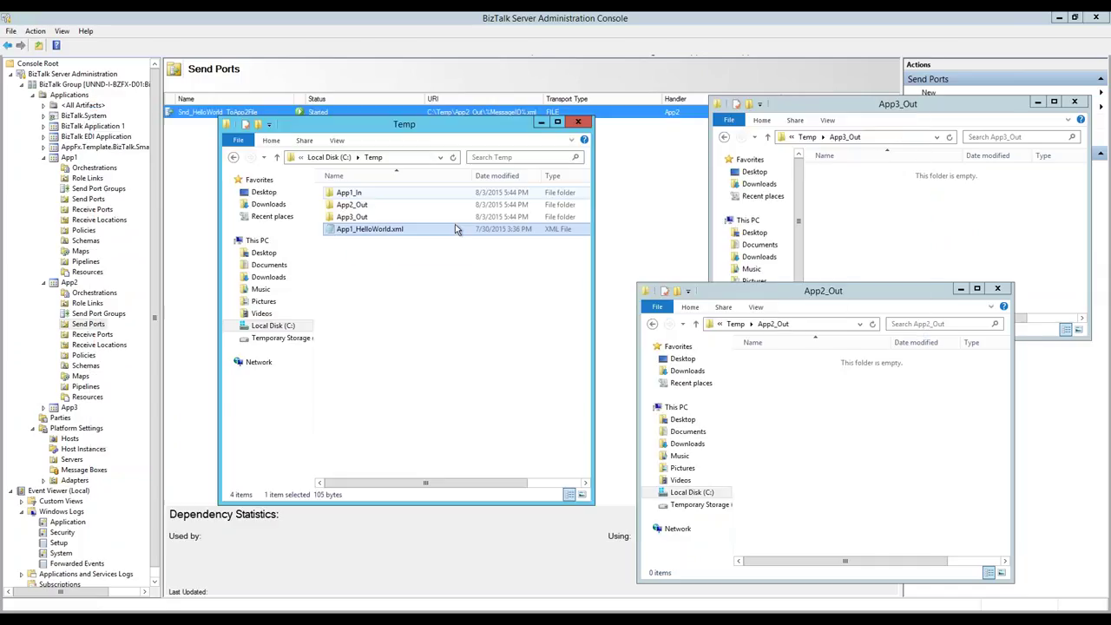
left_click_drag(363, 231, 357, 194)
double_click(357, 194)
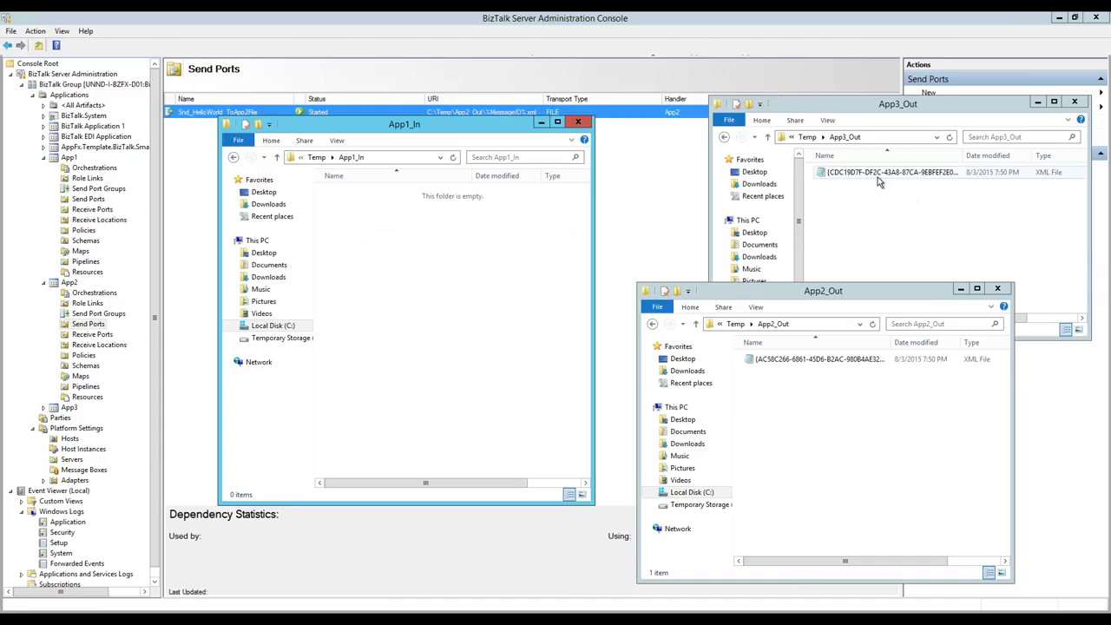
Step: Inspect the XML output files in App3_Out and App2_Out as text, comparing their namespaces, and close each one
right_click(880, 176)
left_click(884, 196)
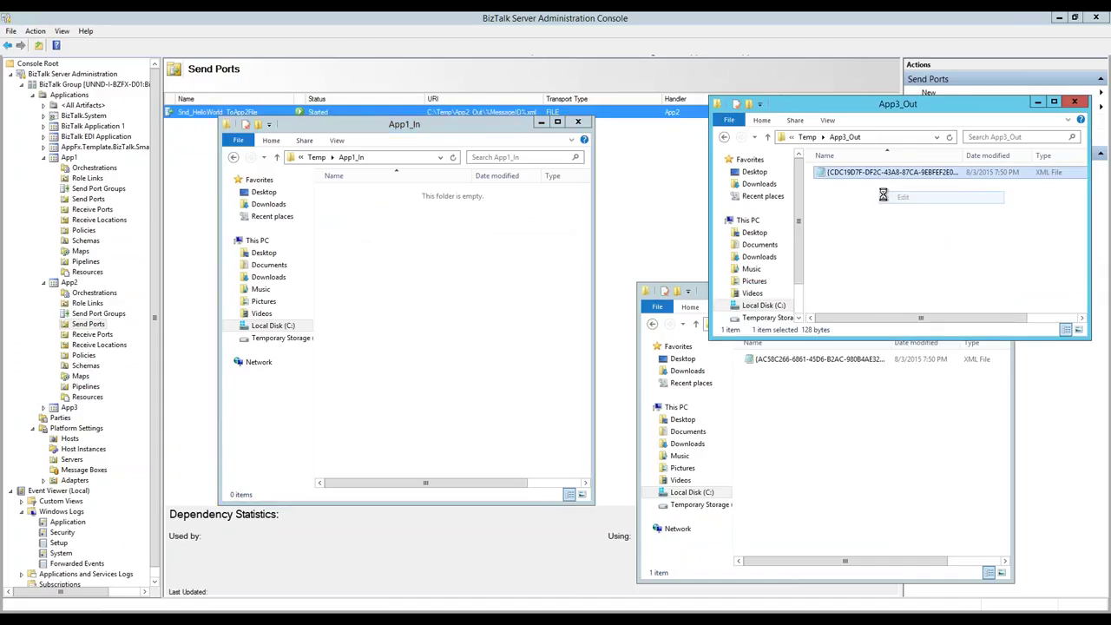
double_click(236, 138)
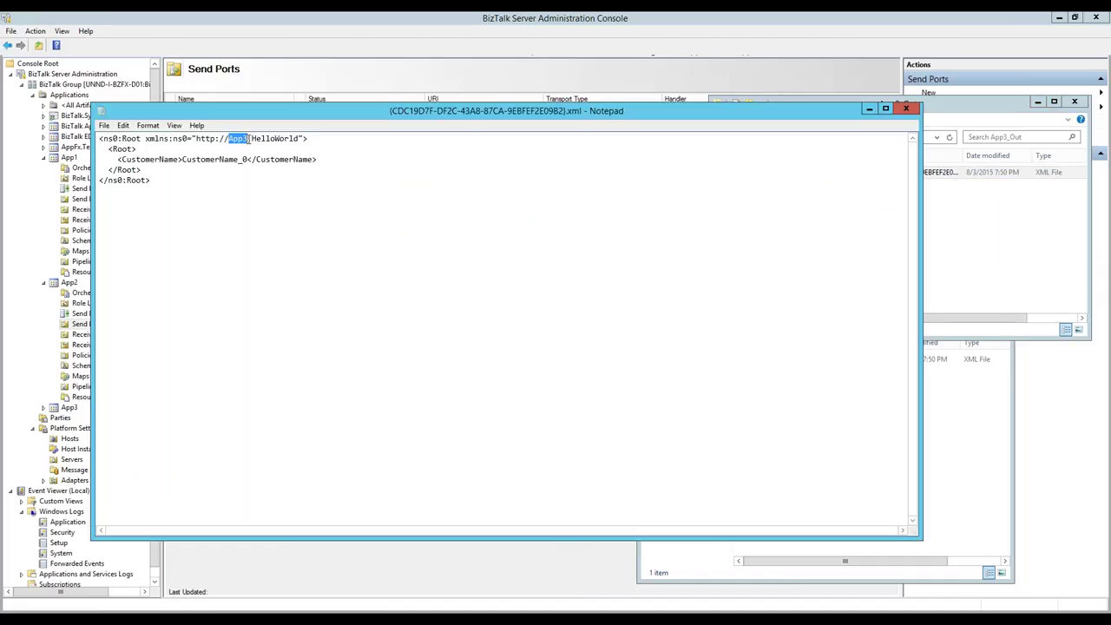
left_click(904, 107)
right_click(769, 359)
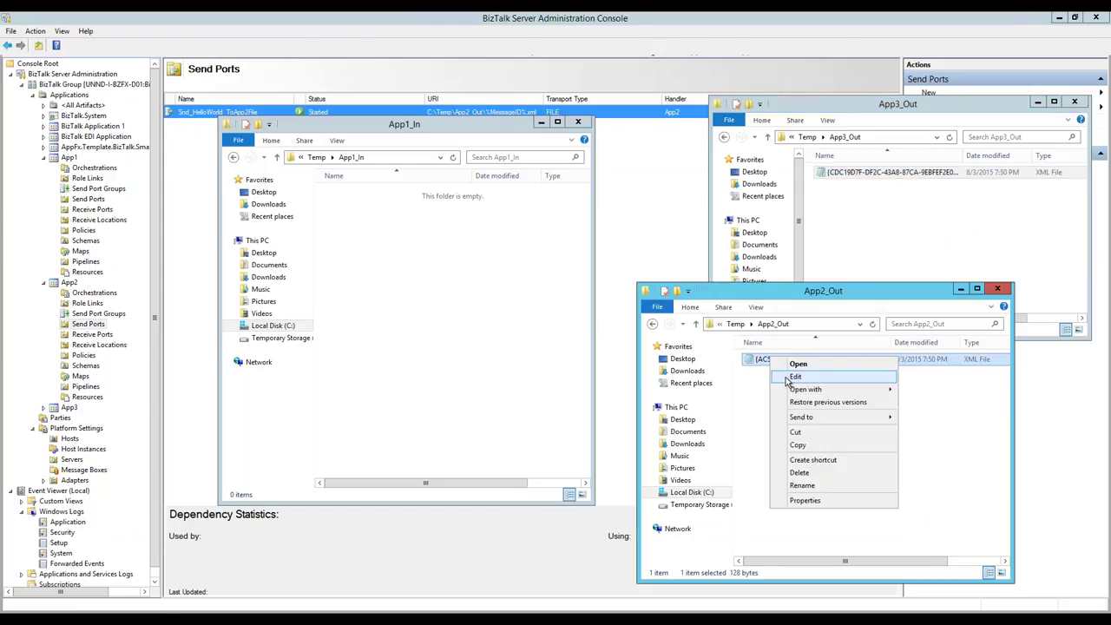
left_click(796, 376)
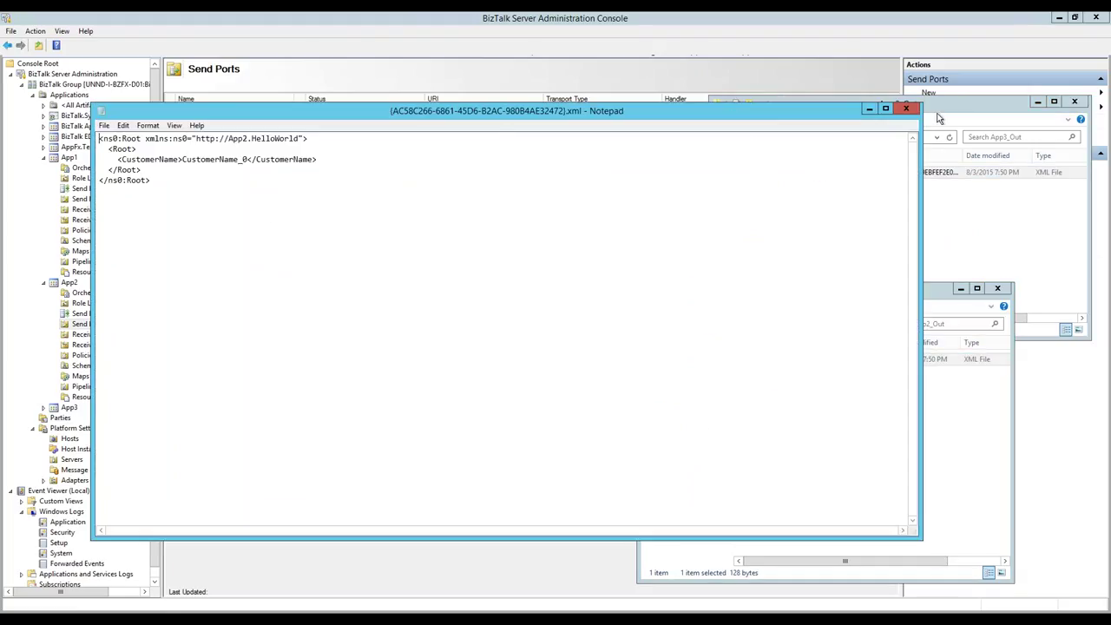
left_click(906, 108)
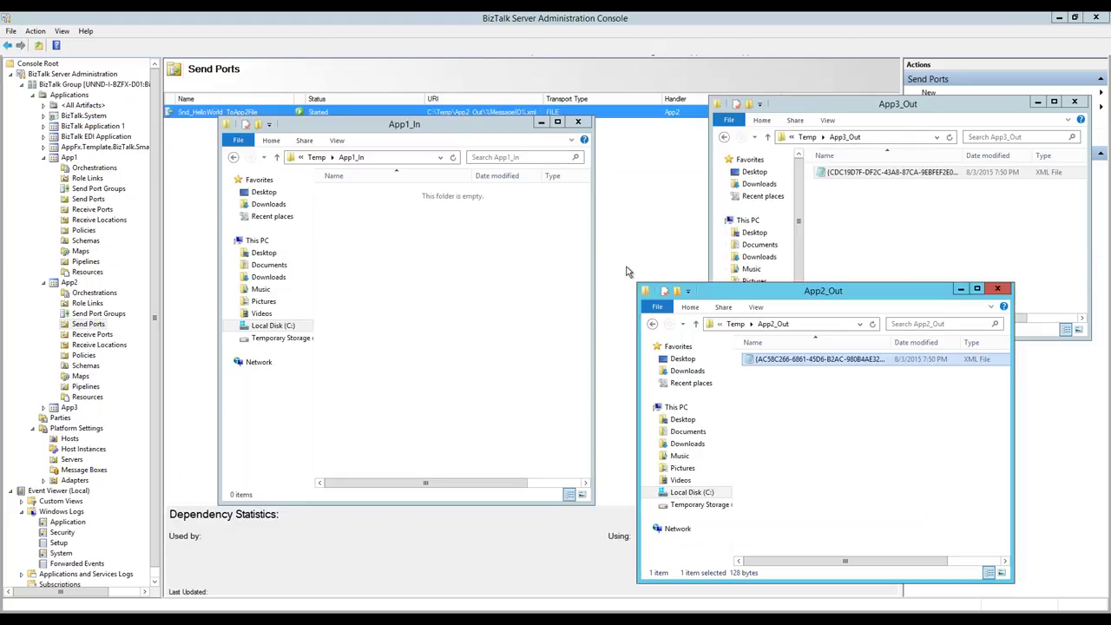
key("F2")
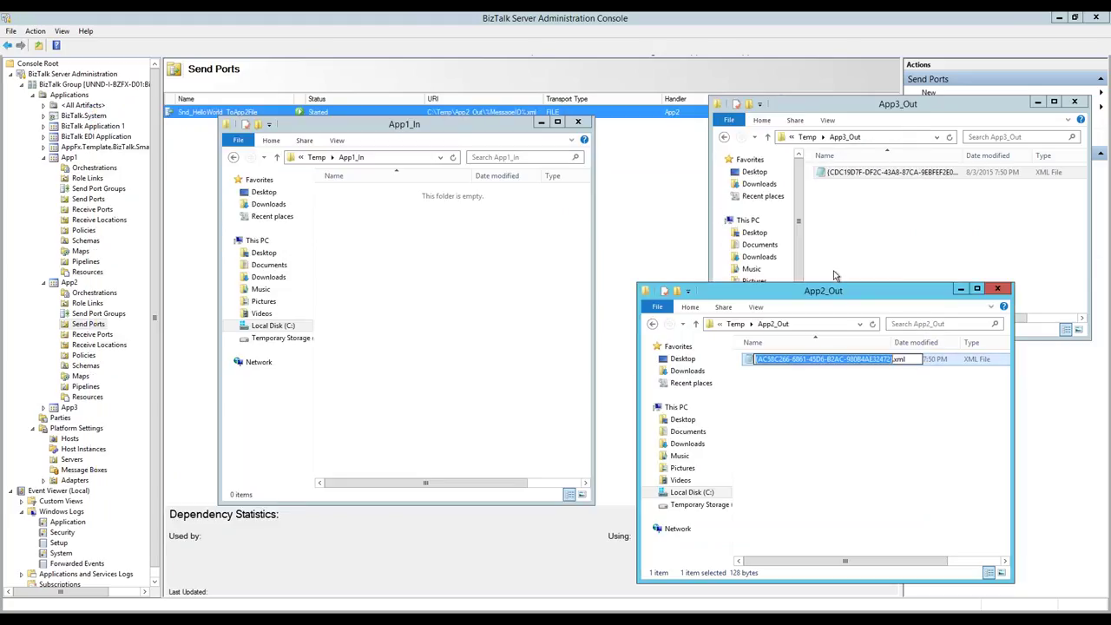
key("BackSpace")
key("Return")
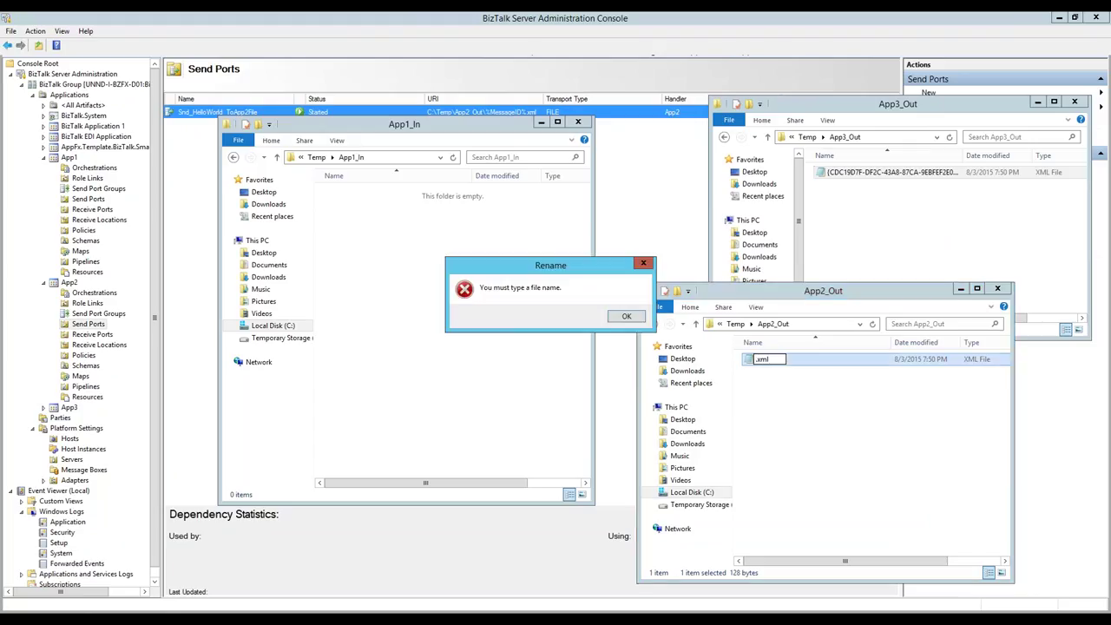
left_click(627, 316)
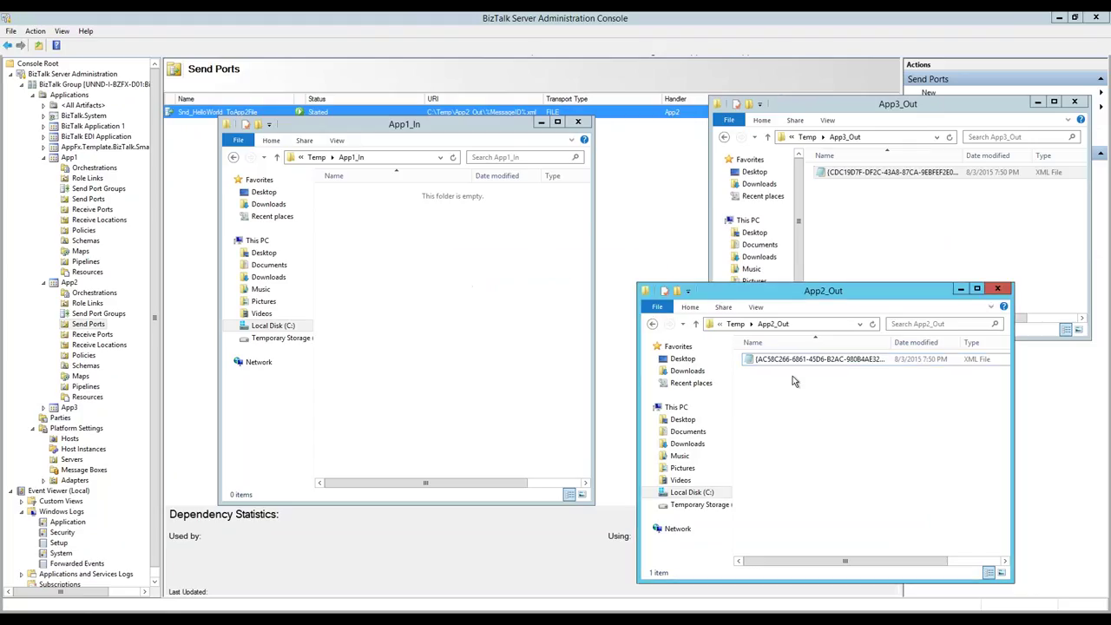
Step: Delete the output XML files from the App2_Out and App3_Out folders
left_click(843, 173)
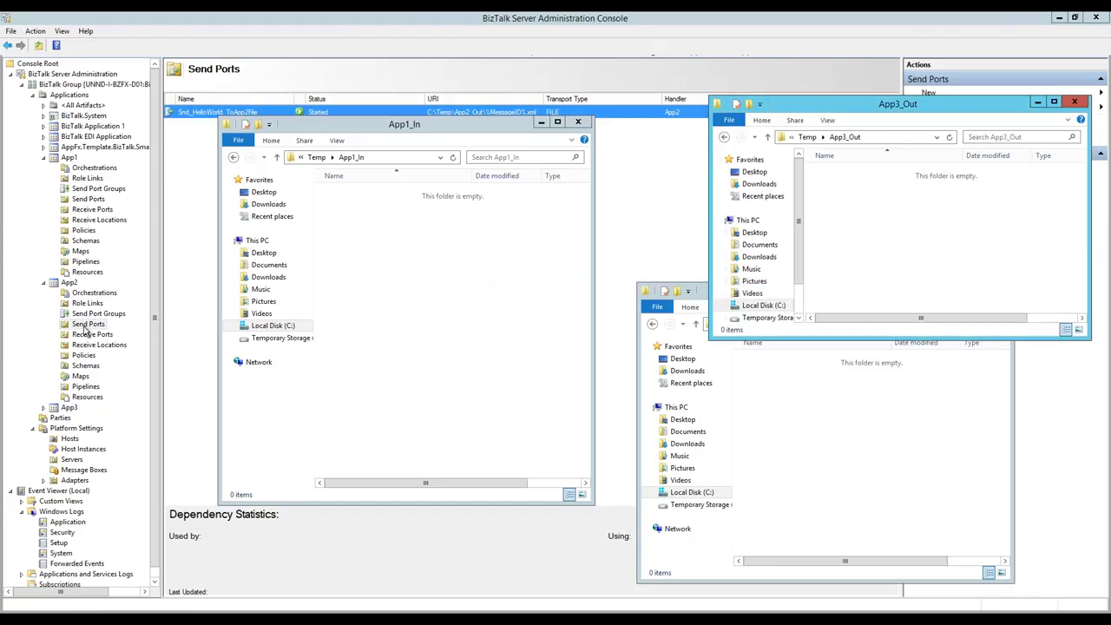
left_click(149, 304)
left_click(243, 114)
double_click(243, 113)
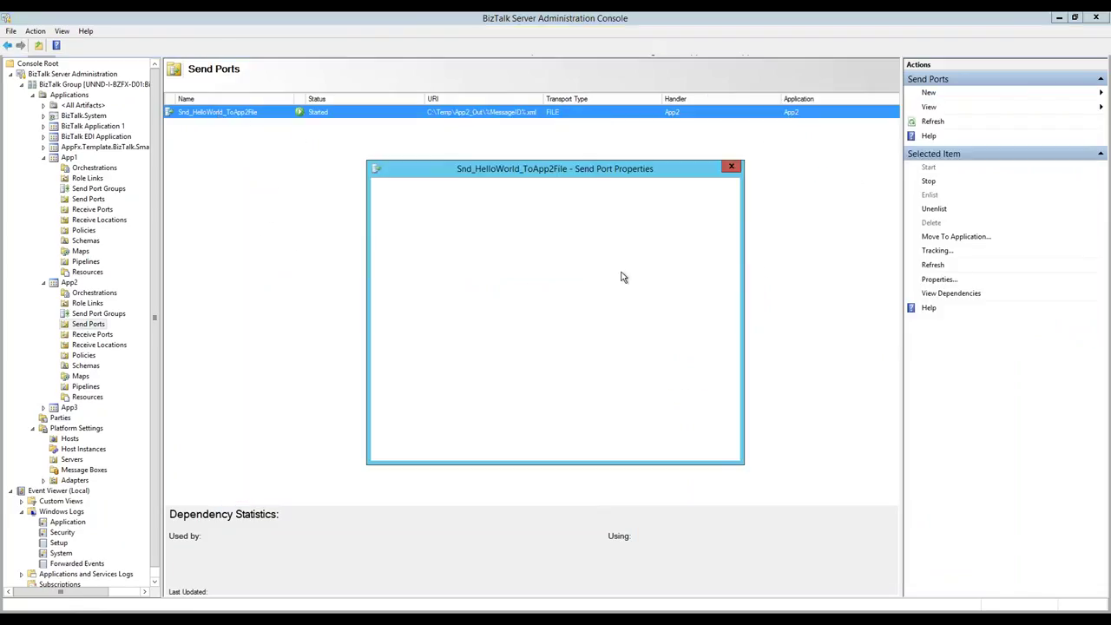
left_click(651, 450)
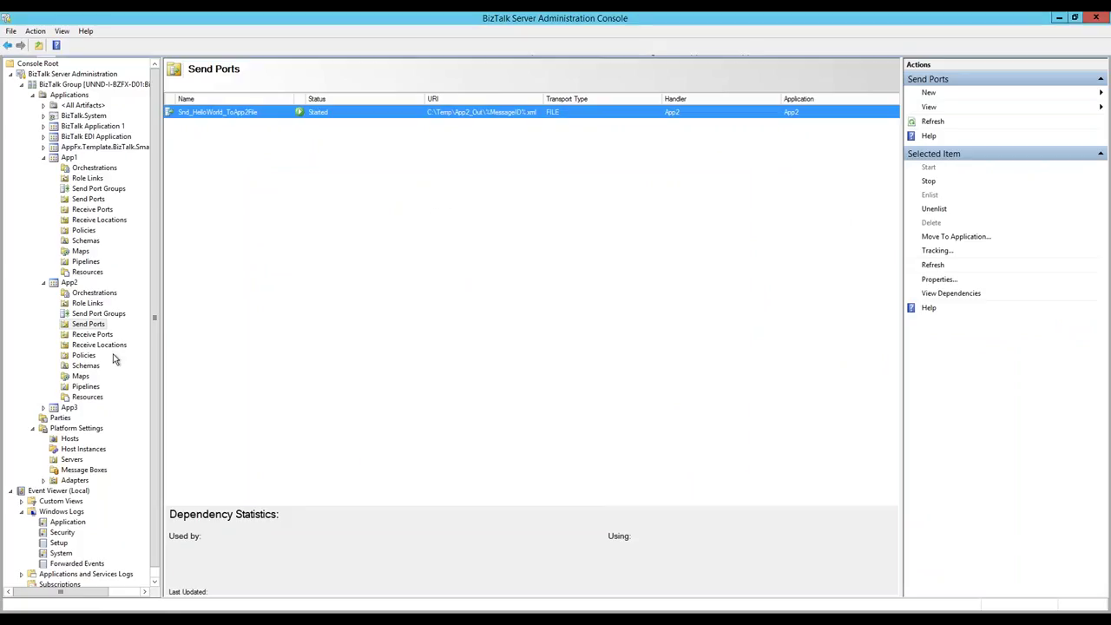
Step: Set the receive pipeline of App2's receive location Rcv_HelloWorldApp2_SBMessaging to PassThruReceive
left_click(91, 346)
double_click(252, 116)
left_click(713, 335)
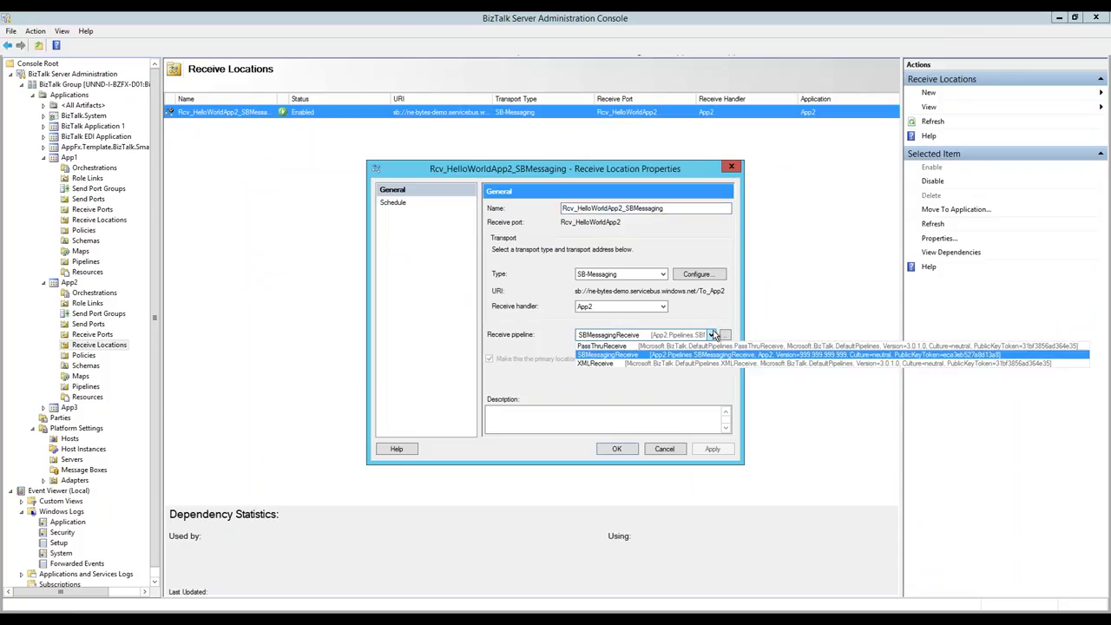
left_click(647, 346)
left_click(630, 449)
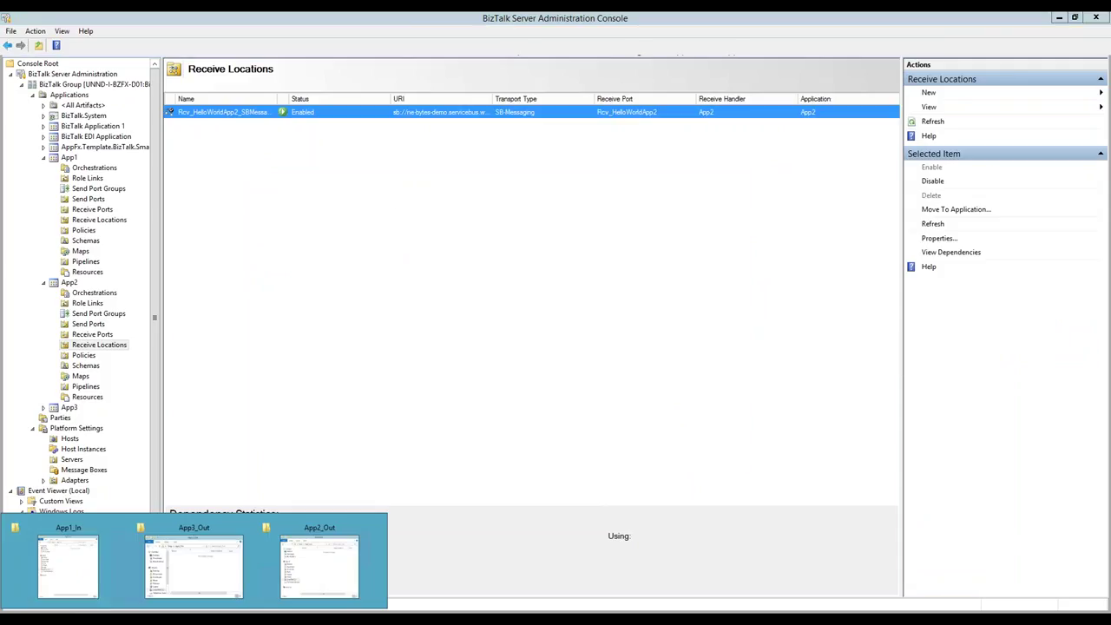
Step: Submit another test message by pasting a copy of App1_HelloWorld.xml into the App1_In folder
left_click(75, 580)
left_click(198, 588)
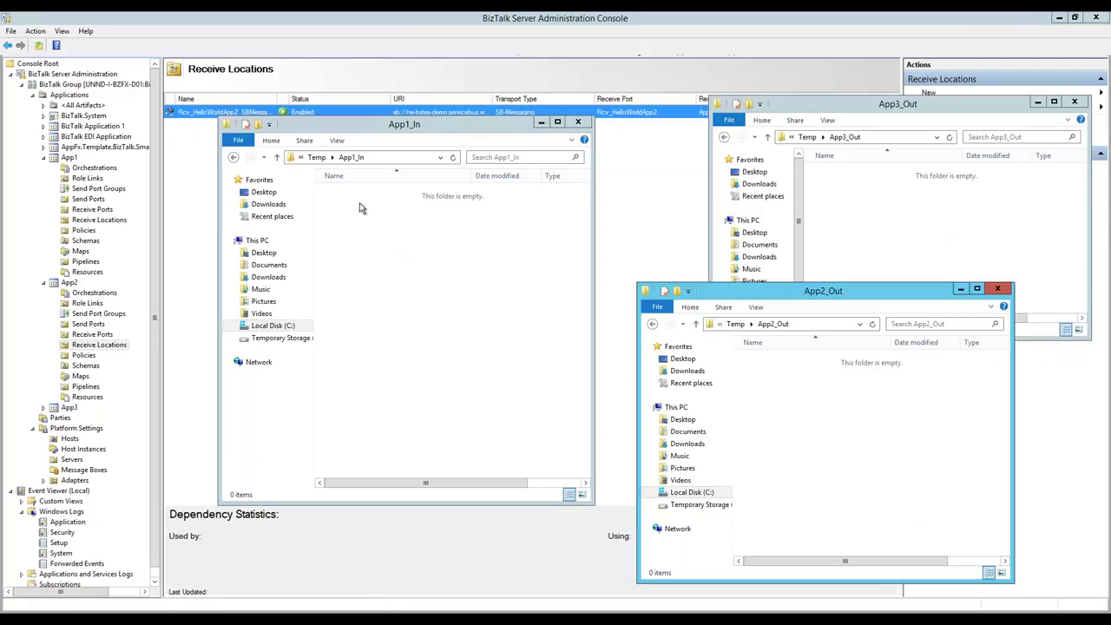
right_click(354, 210)
left_click(382, 288)
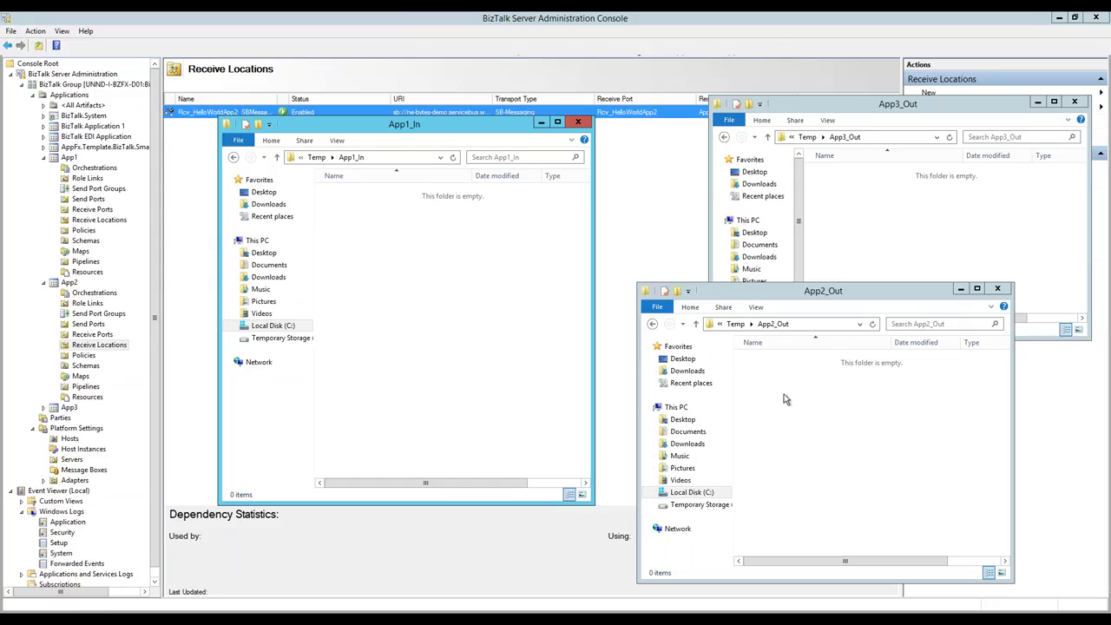
right_click(357, 245)
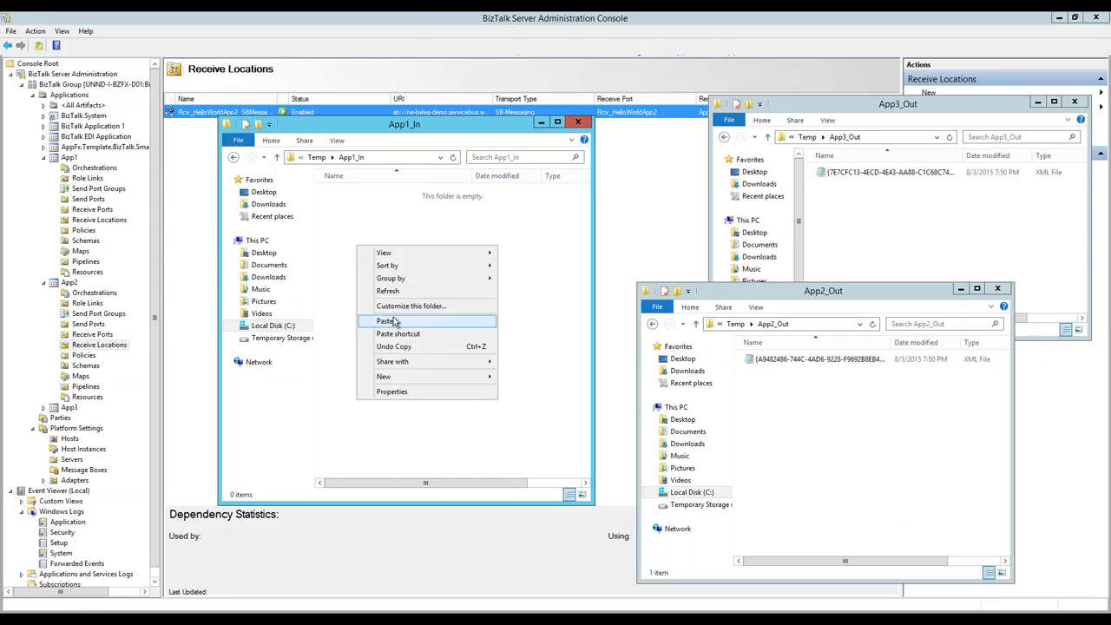
Step: Inspect the XML output file in App2_Out as text, highlight its whole content, and close it
right_click(807, 358)
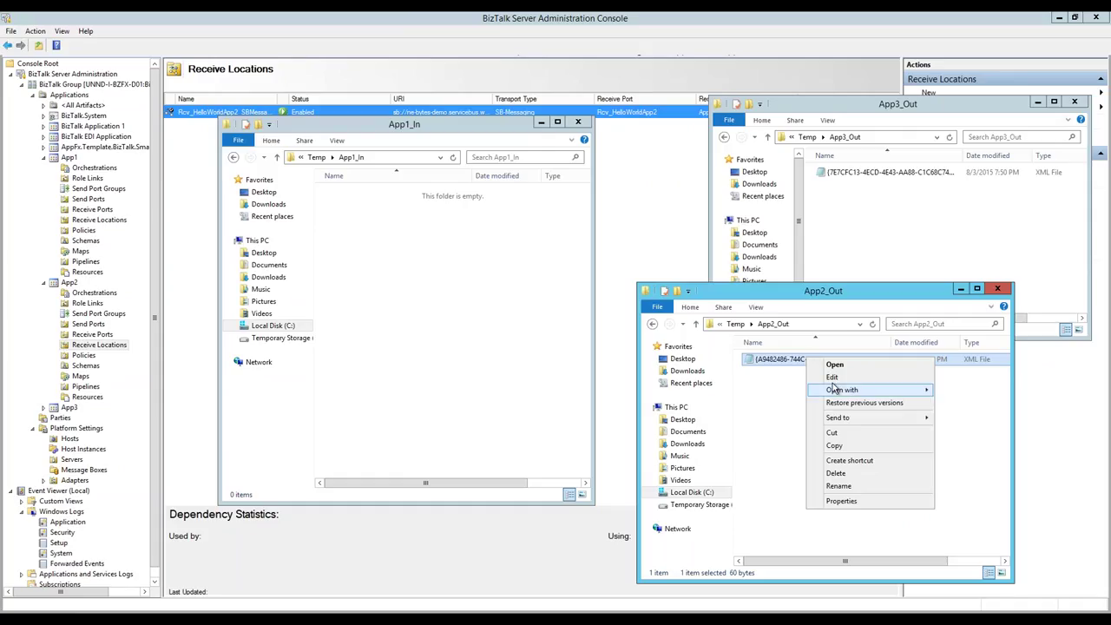
left_click(831, 376)
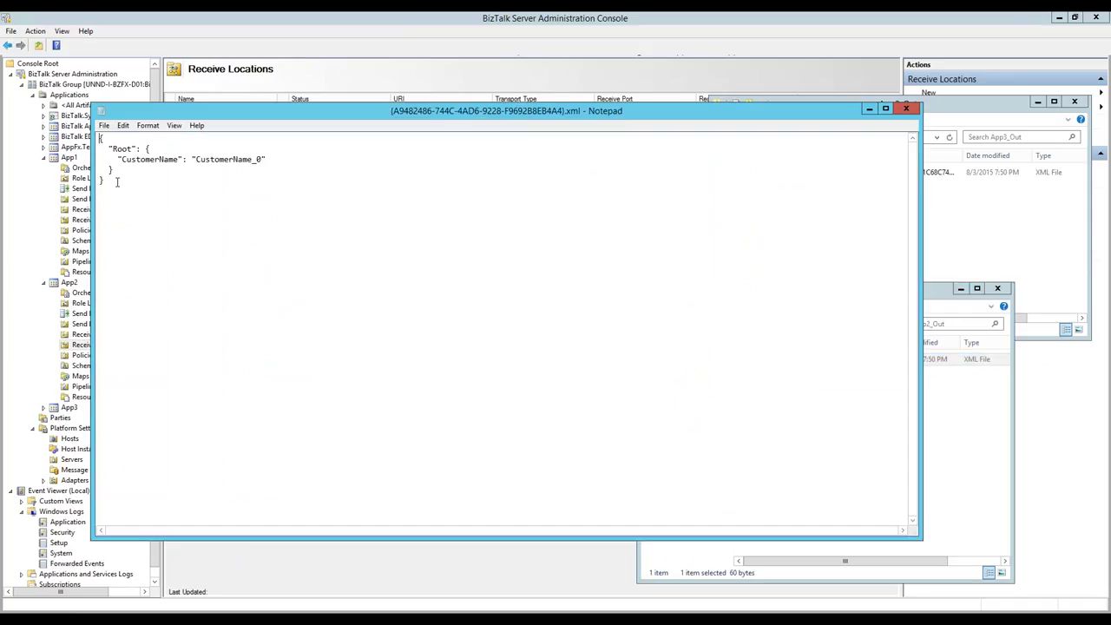
left_click_drag(105, 180, 97, 122)
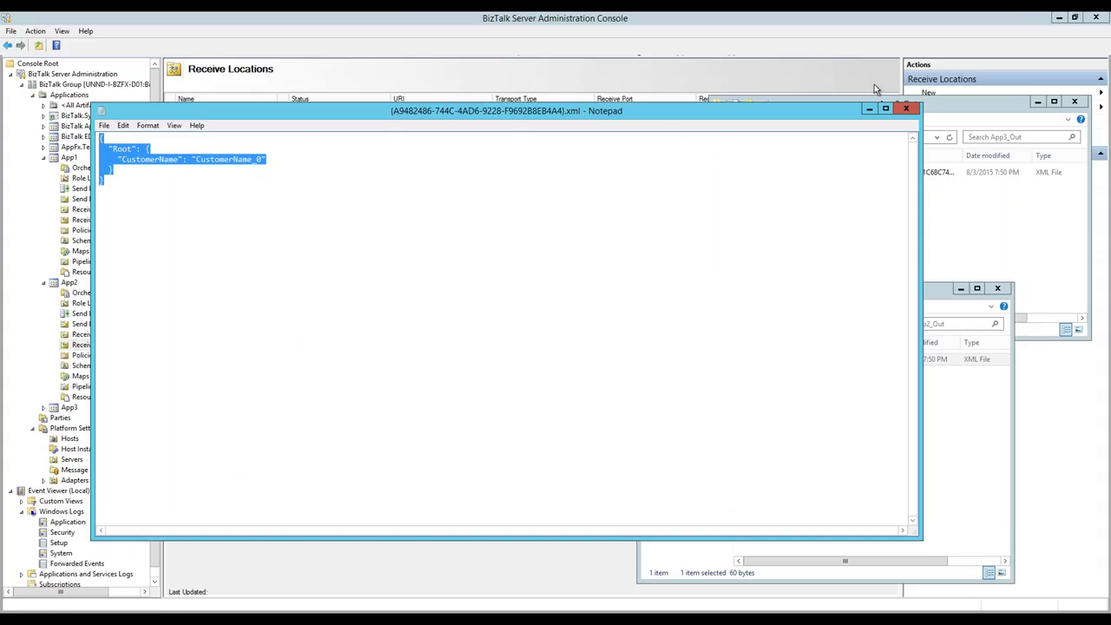
left_click(906, 109)
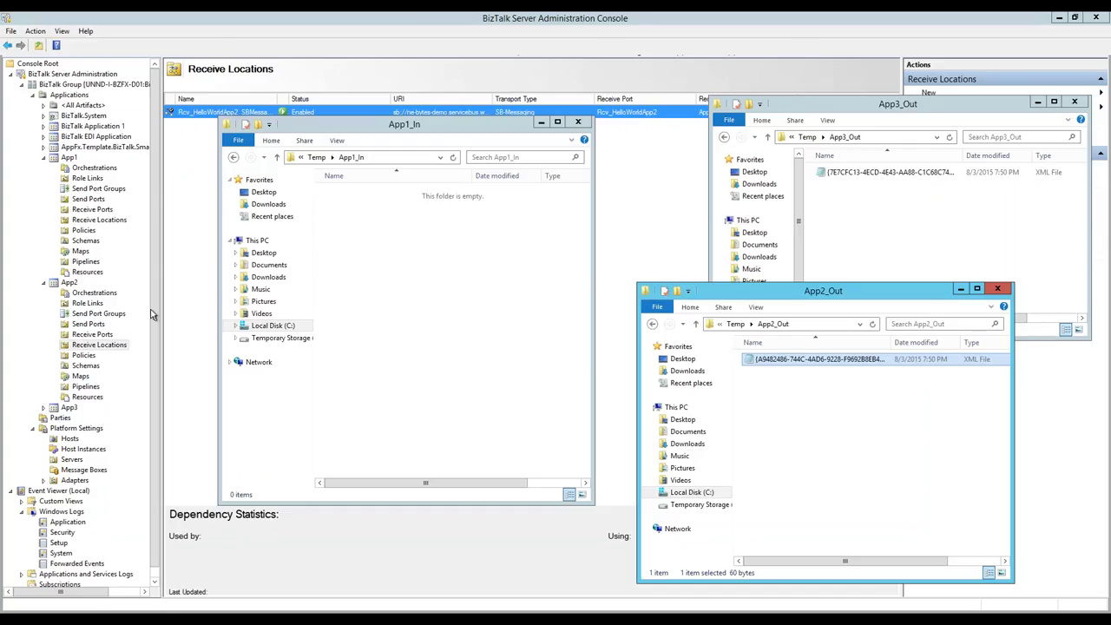
Step: Select the SBMessagingReceive pipeline for App2's receive location Rcv_HelloWorldApp2_SBMessaging and open its JSON decoder configuration
left_click(99, 344)
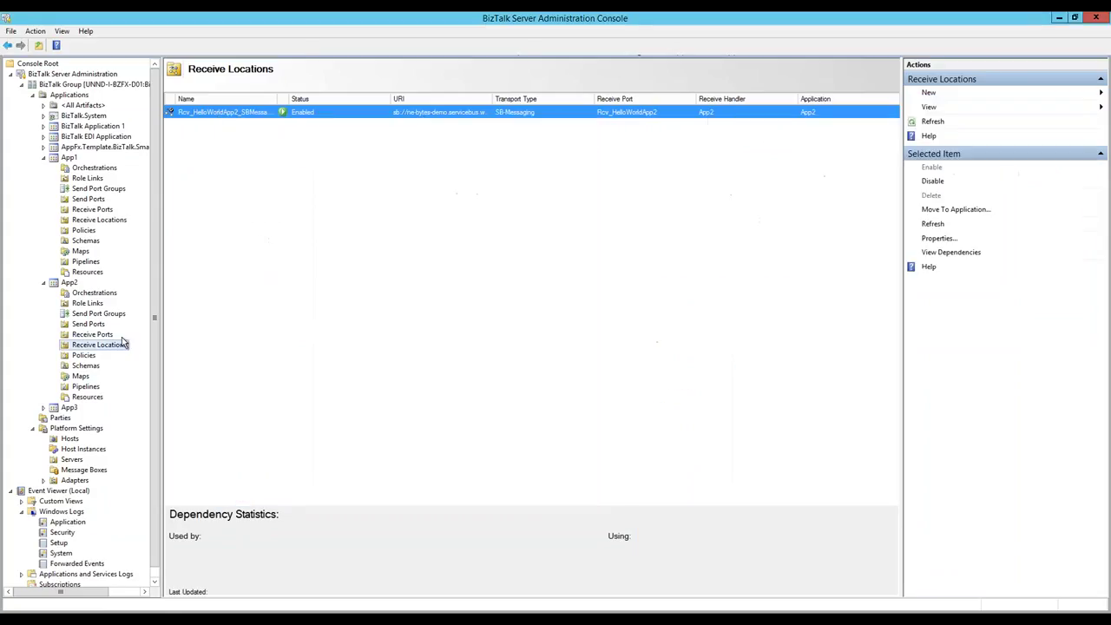
left_click(254, 115)
double_click(255, 115)
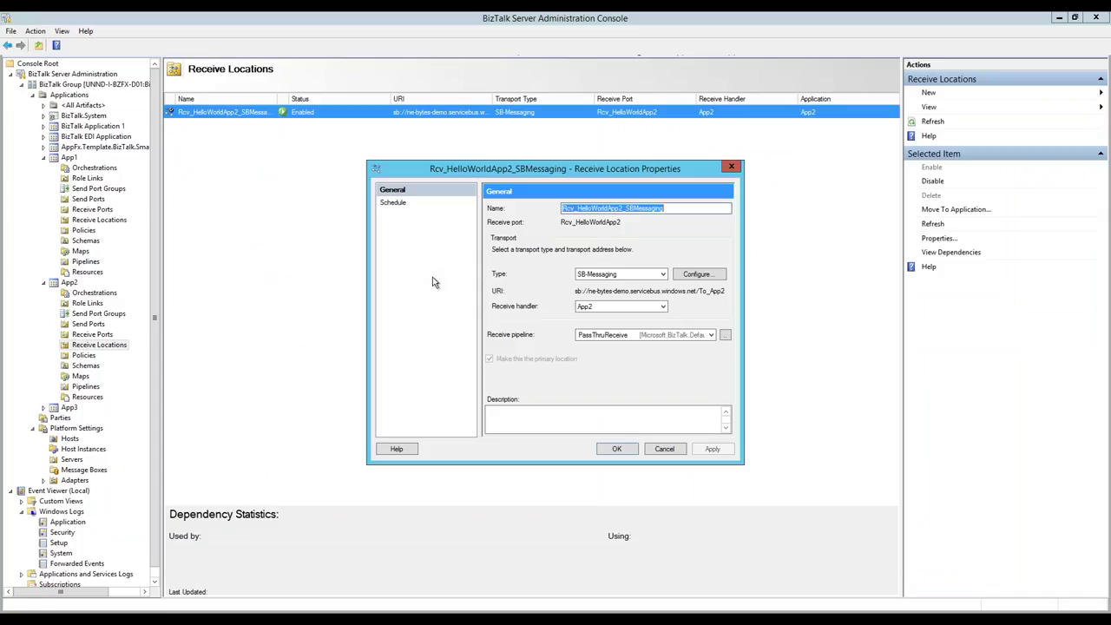
left_click(712, 337)
left_click(631, 352)
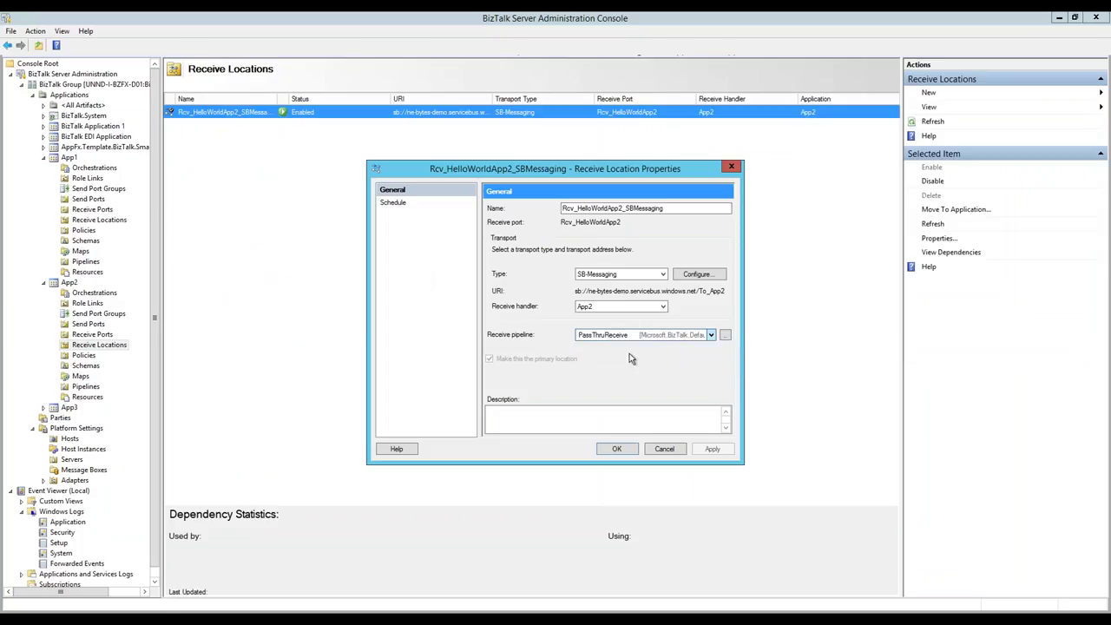
left_click(725, 338)
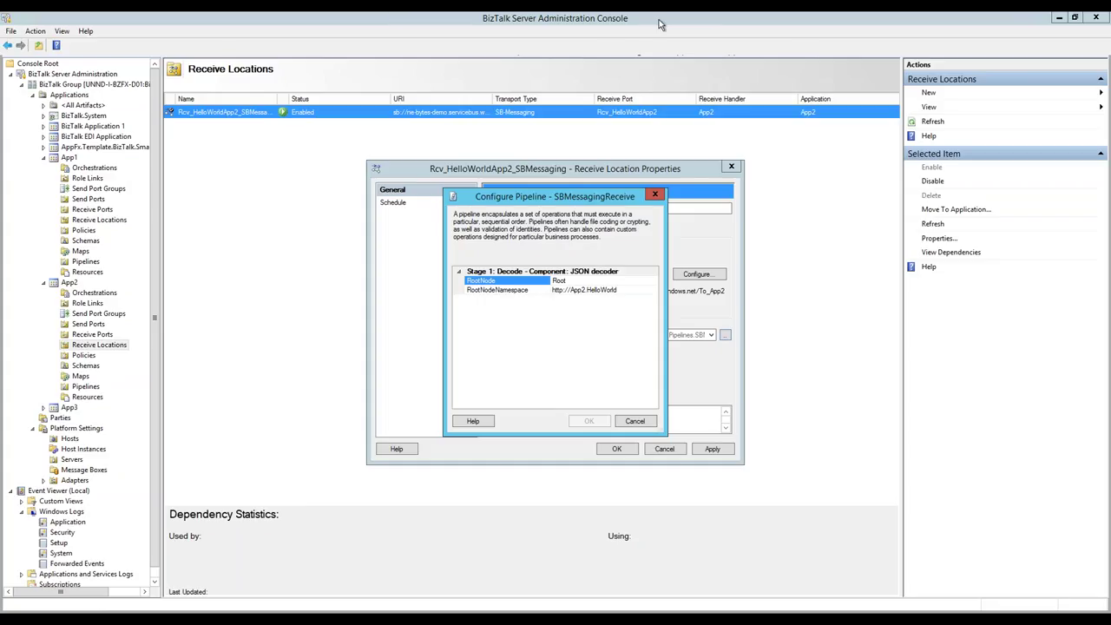
Step: Minimize the remote session, switch to the Azure Service Bus presentation in PowerPoint, and present from slide 39 through to BizTalk + Event Hub
mouse_move(664, 21)
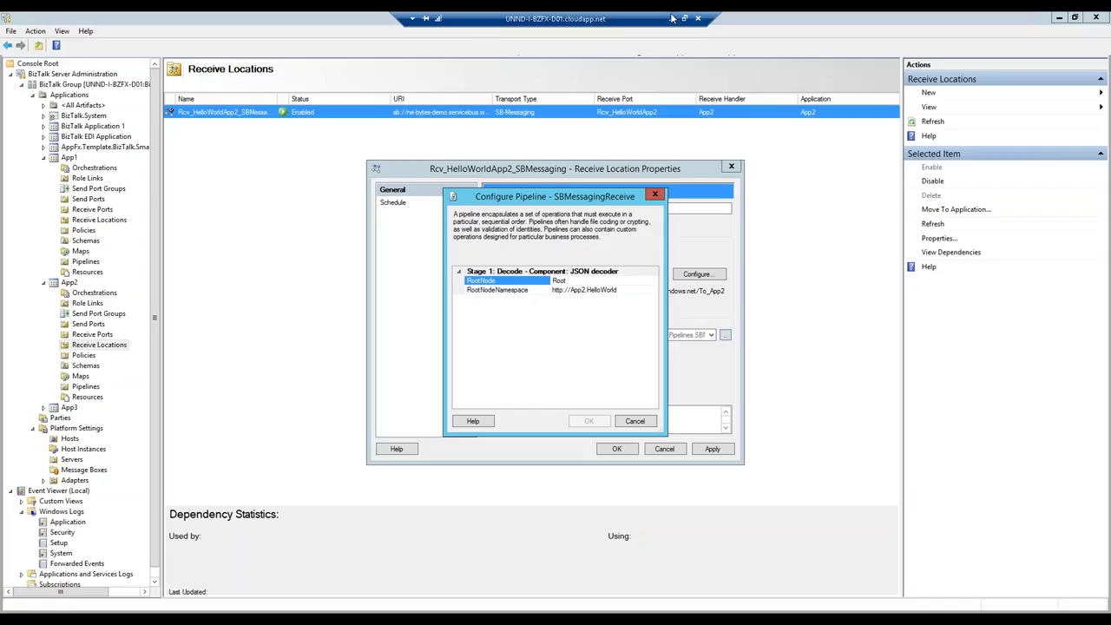
left_click(673, 19)
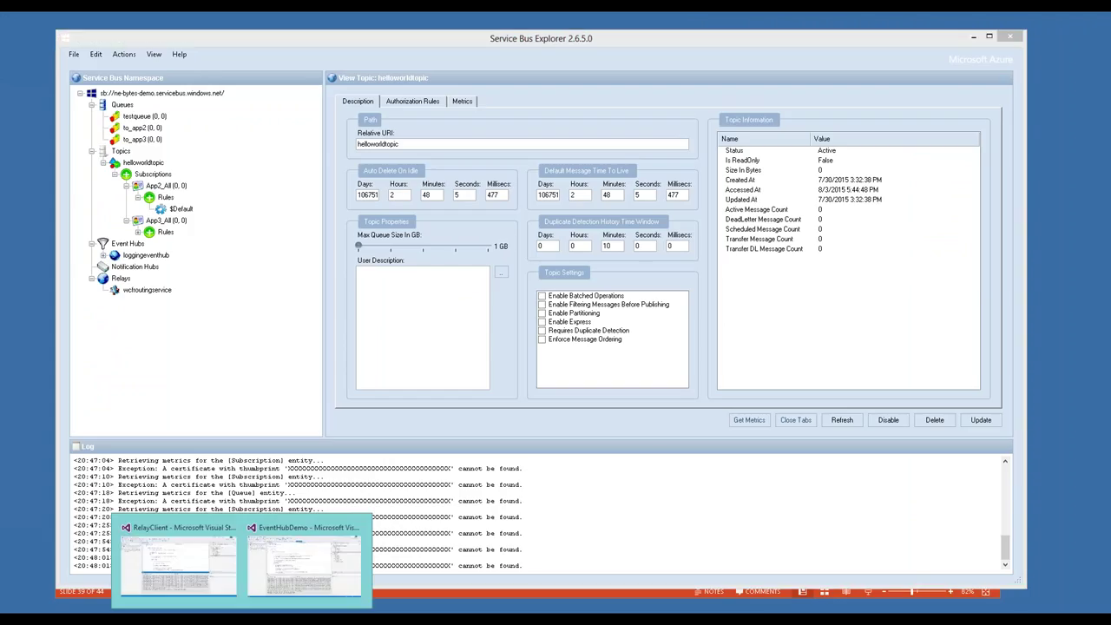
left_click(208, 618)
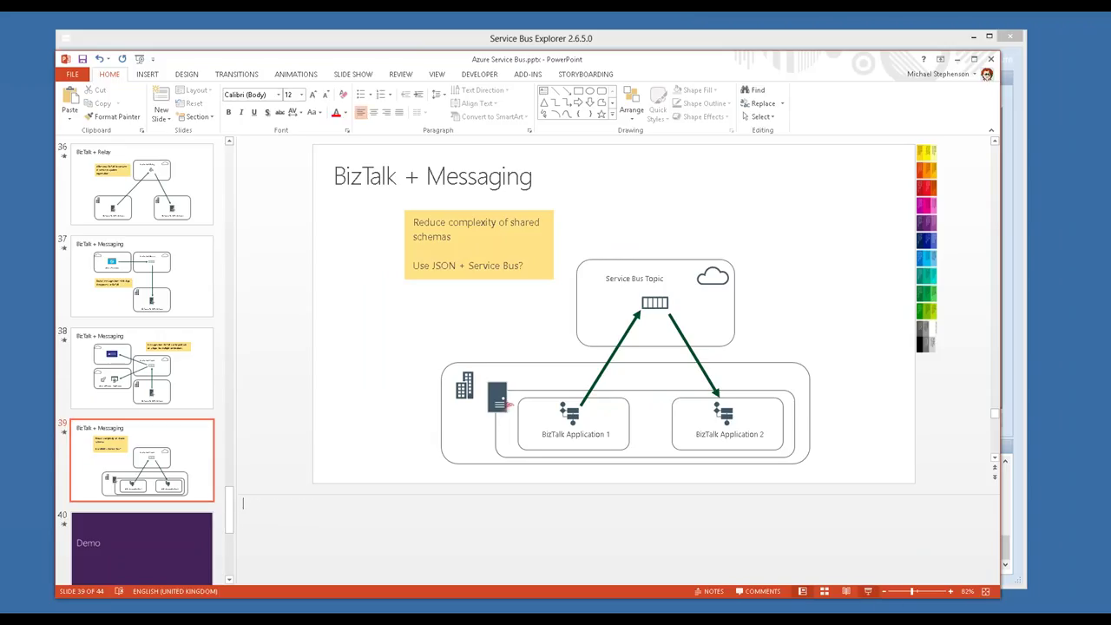
left_click(868, 592)
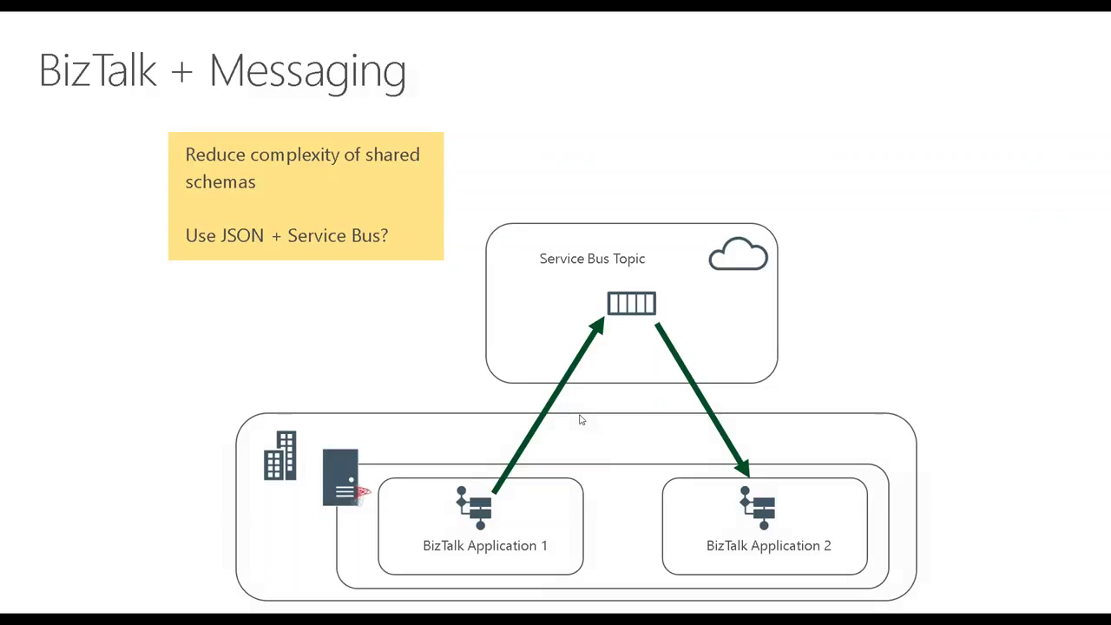
left_click(581, 419)
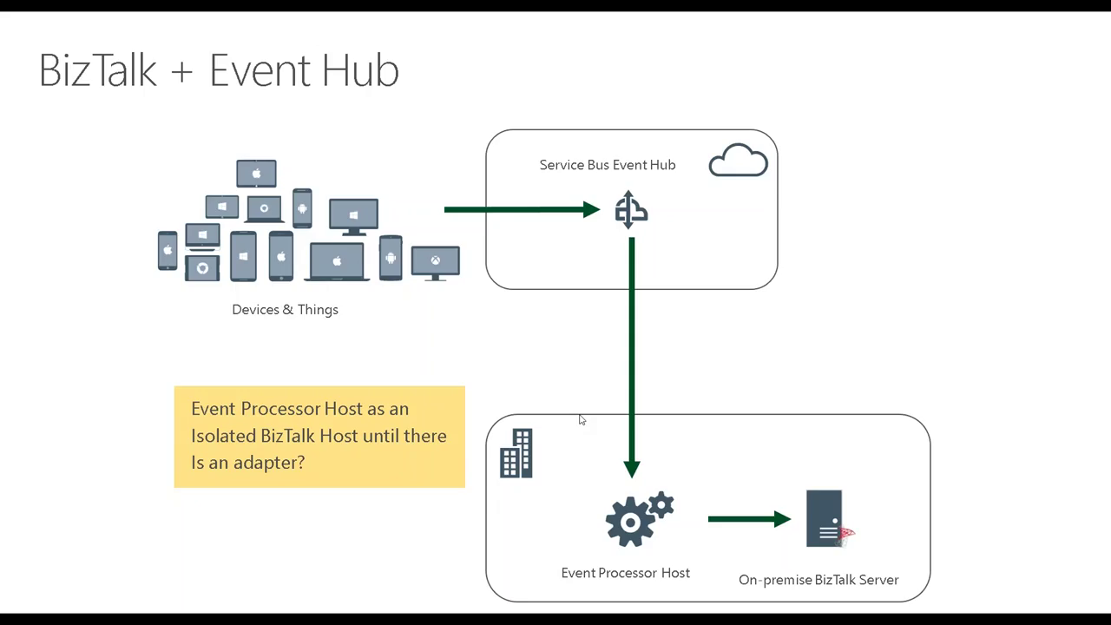